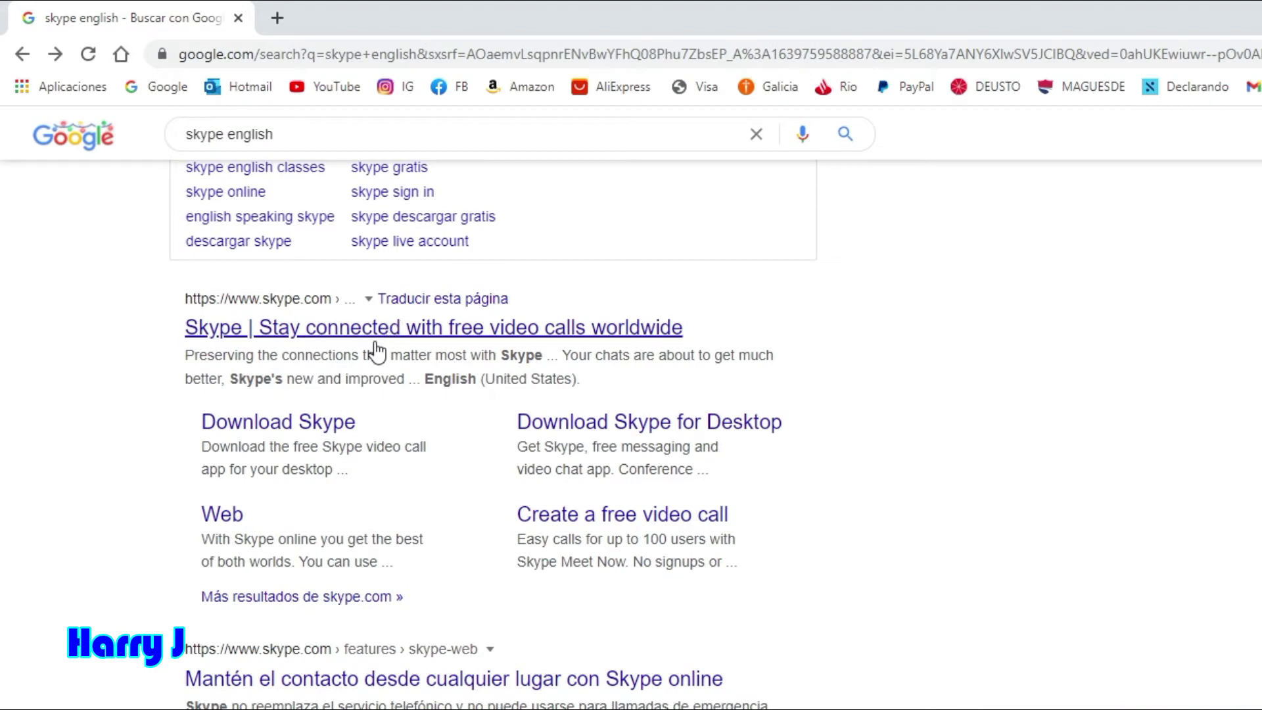
# Step: Go from the search results to the Skype site and download Skype for Windows 10 & 11
pyautogui.click(384, 349)
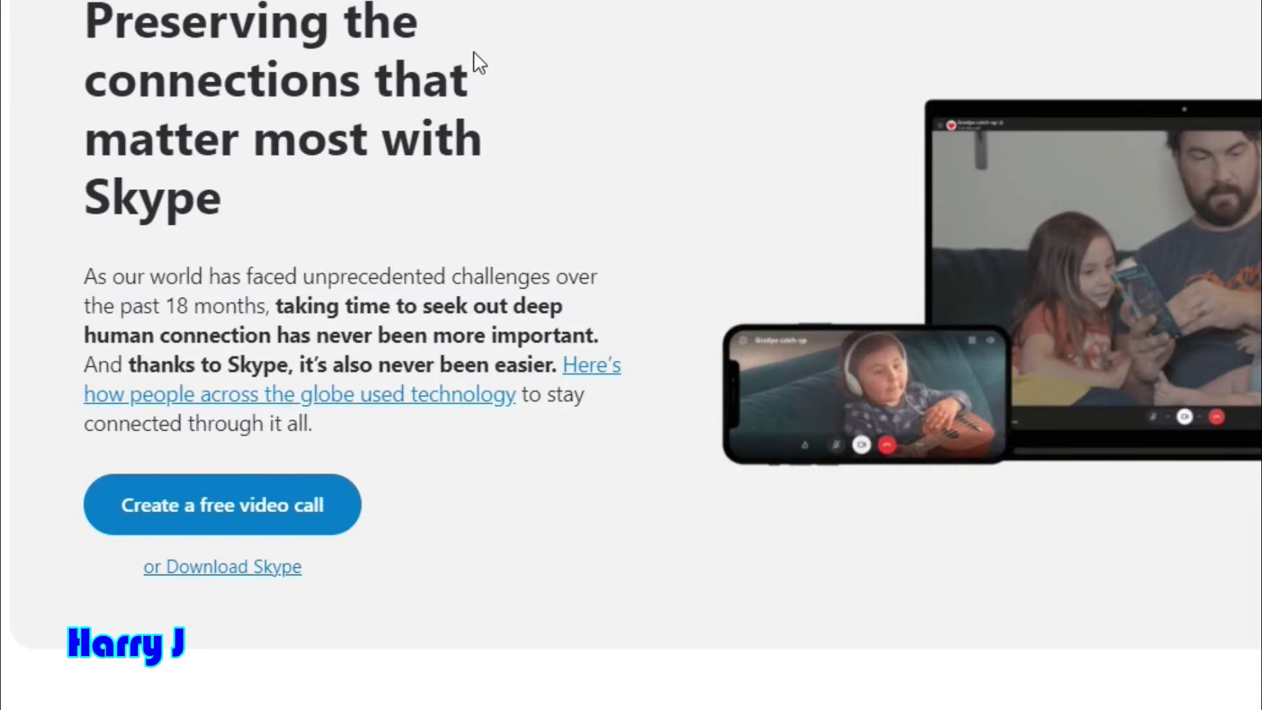
pyautogui.scroll(-7, 408, 141)
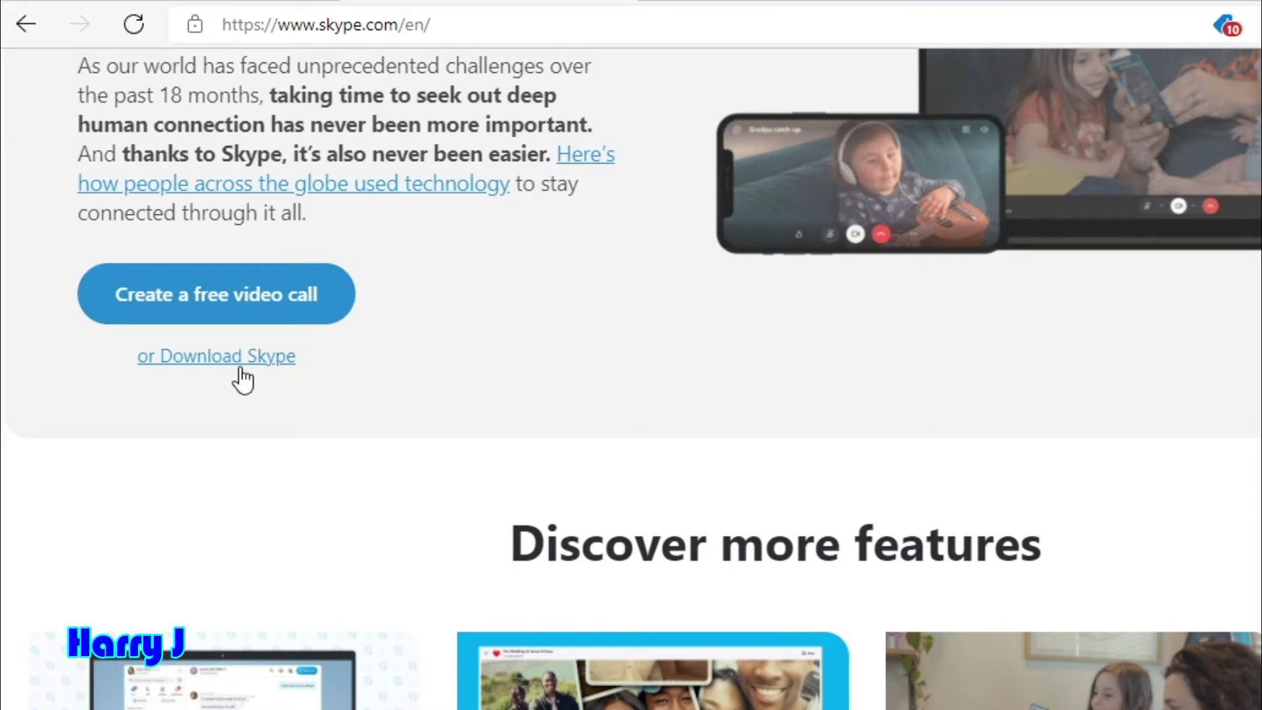
pyautogui.click(242, 368)
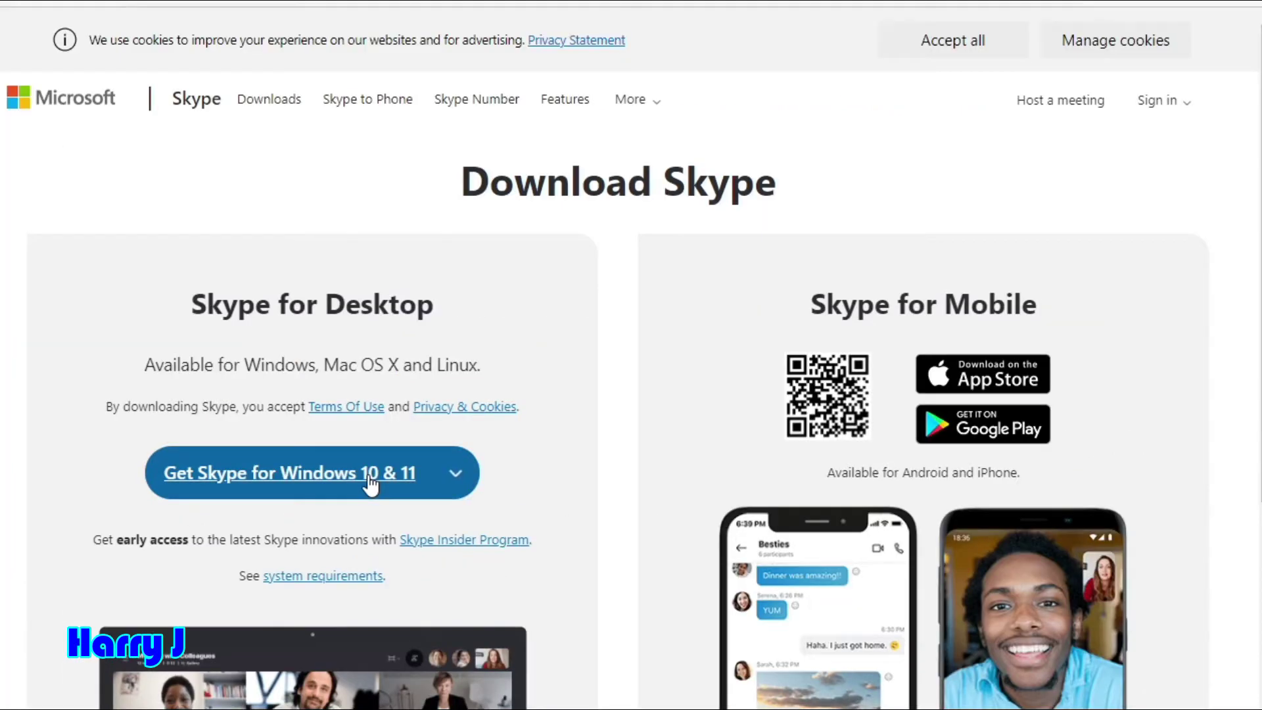
pyautogui.click(370, 483)
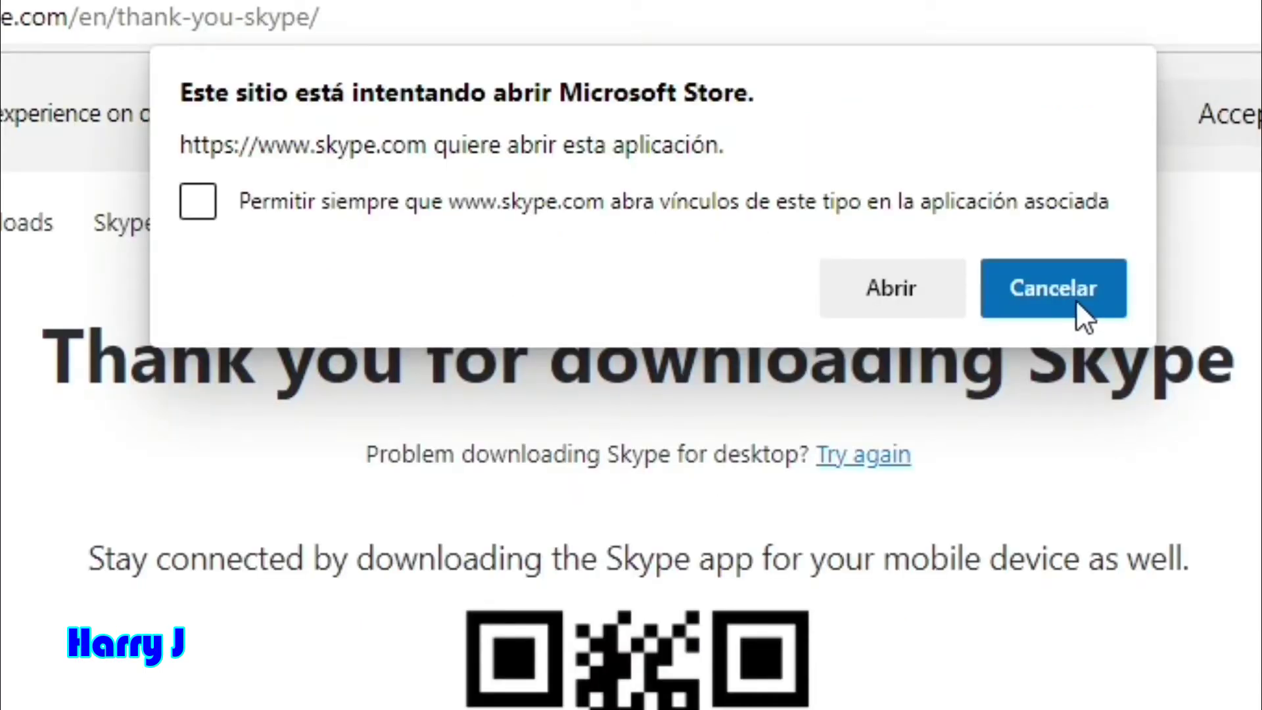
# Step: Skip the Microsoft Store prompt, retry the Skype-8.79.0.95.exe download, and install it
pyautogui.click(1078, 287)
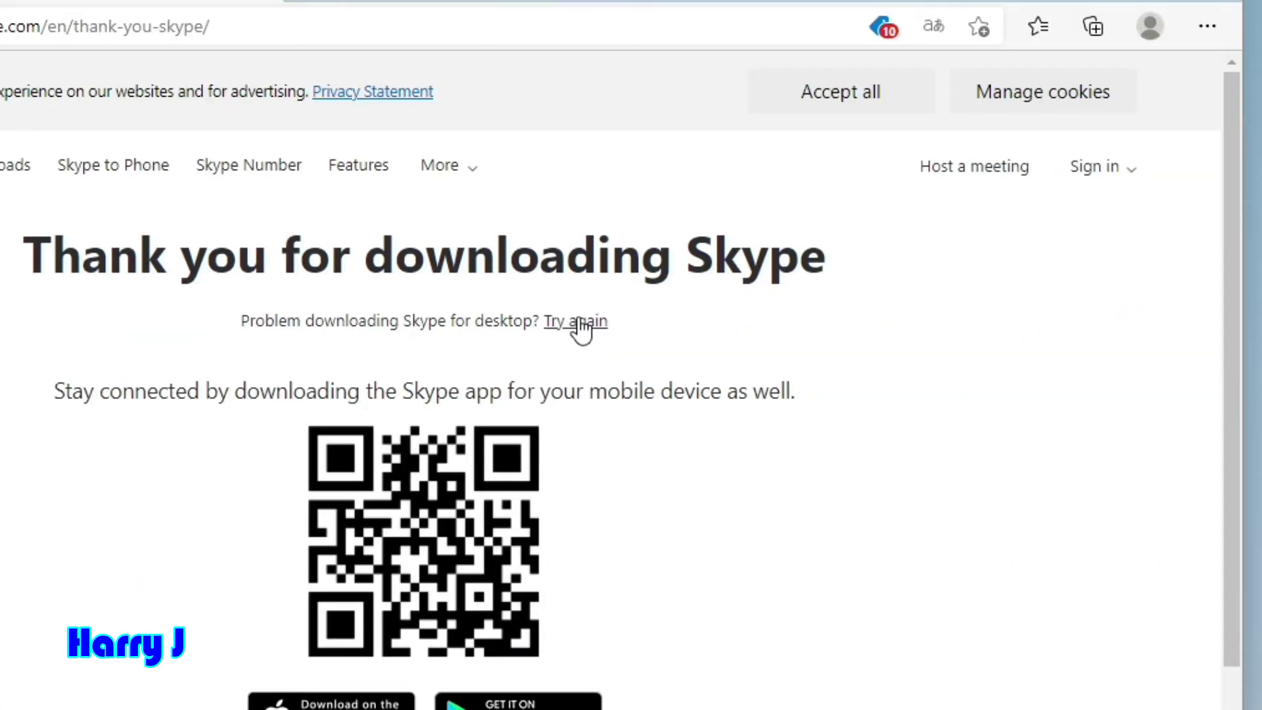
pyautogui.click(582, 326)
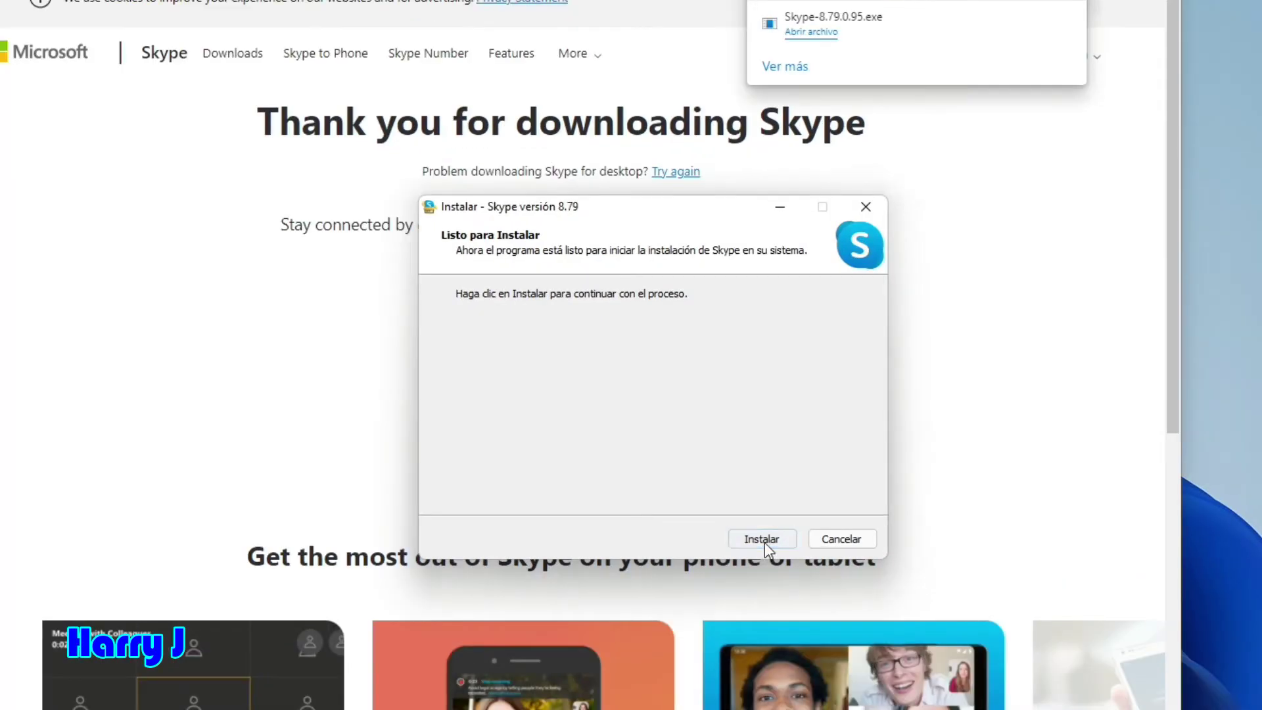
pyautogui.click(764, 542)
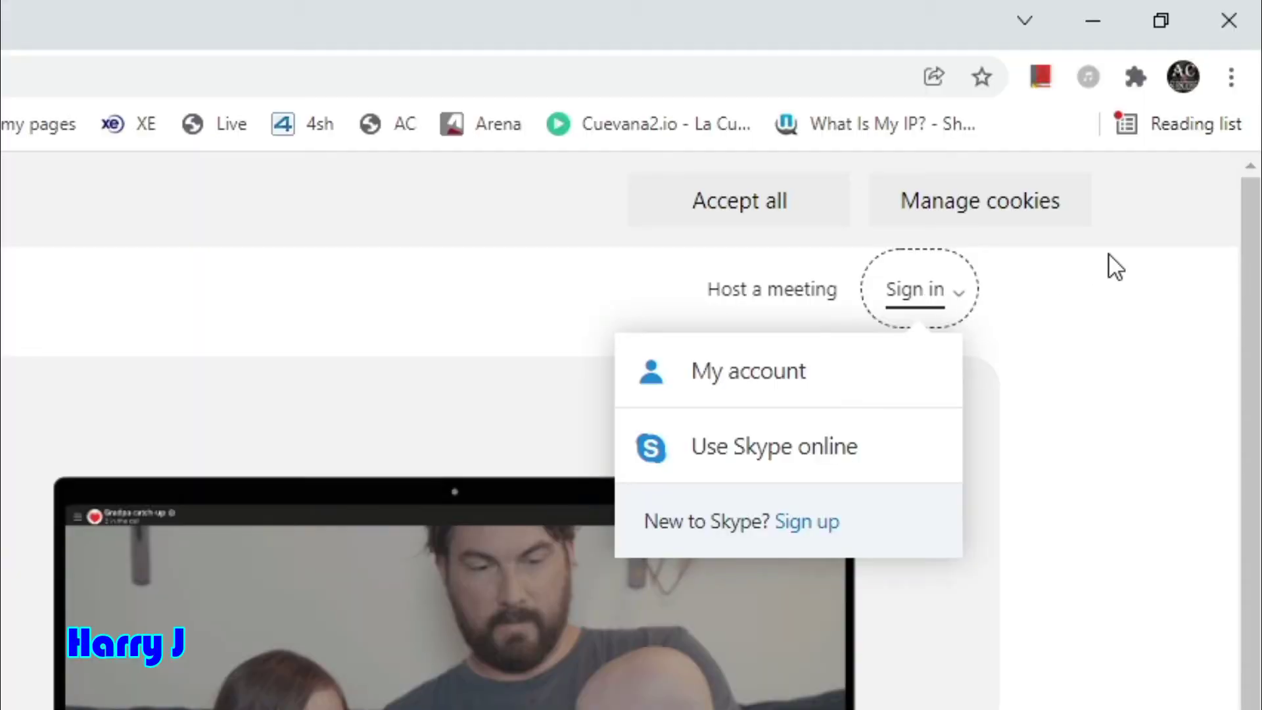
# Step: Start a new Microsoft account sign-up from the Skype site using an email address
pyautogui.click(1165, 131)
pyautogui.click(943, 283)
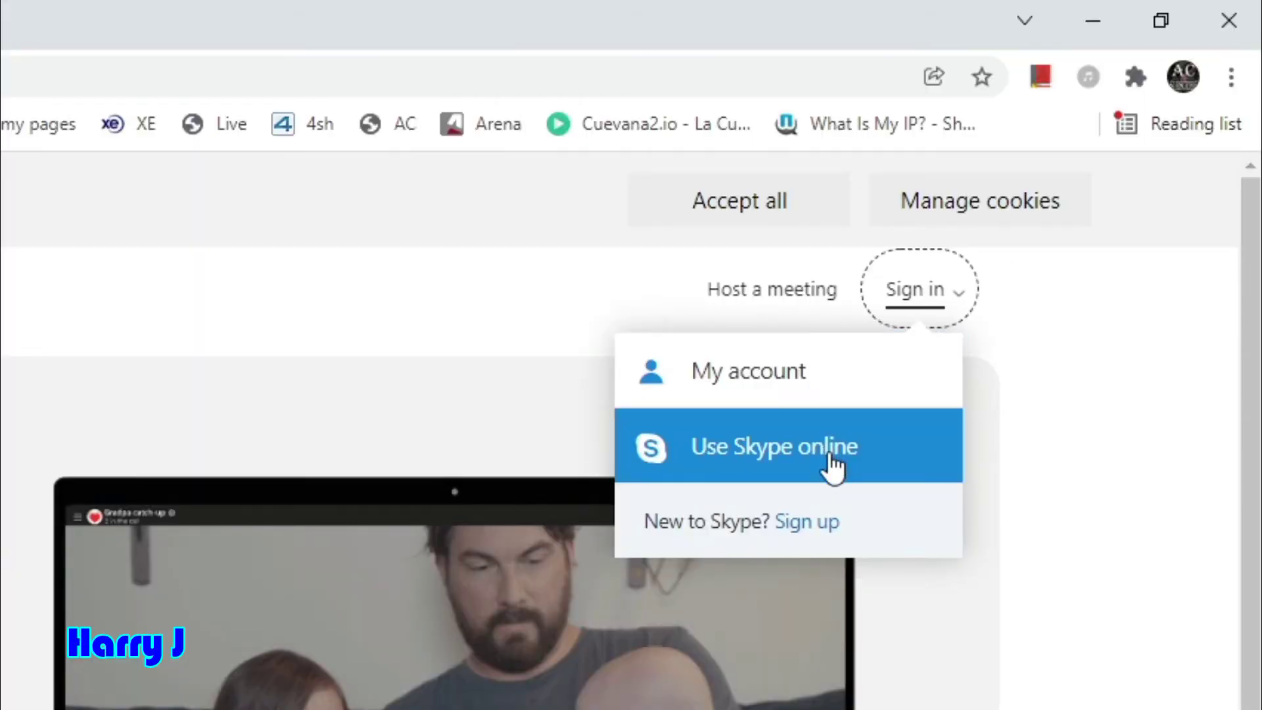
pyautogui.click(821, 526)
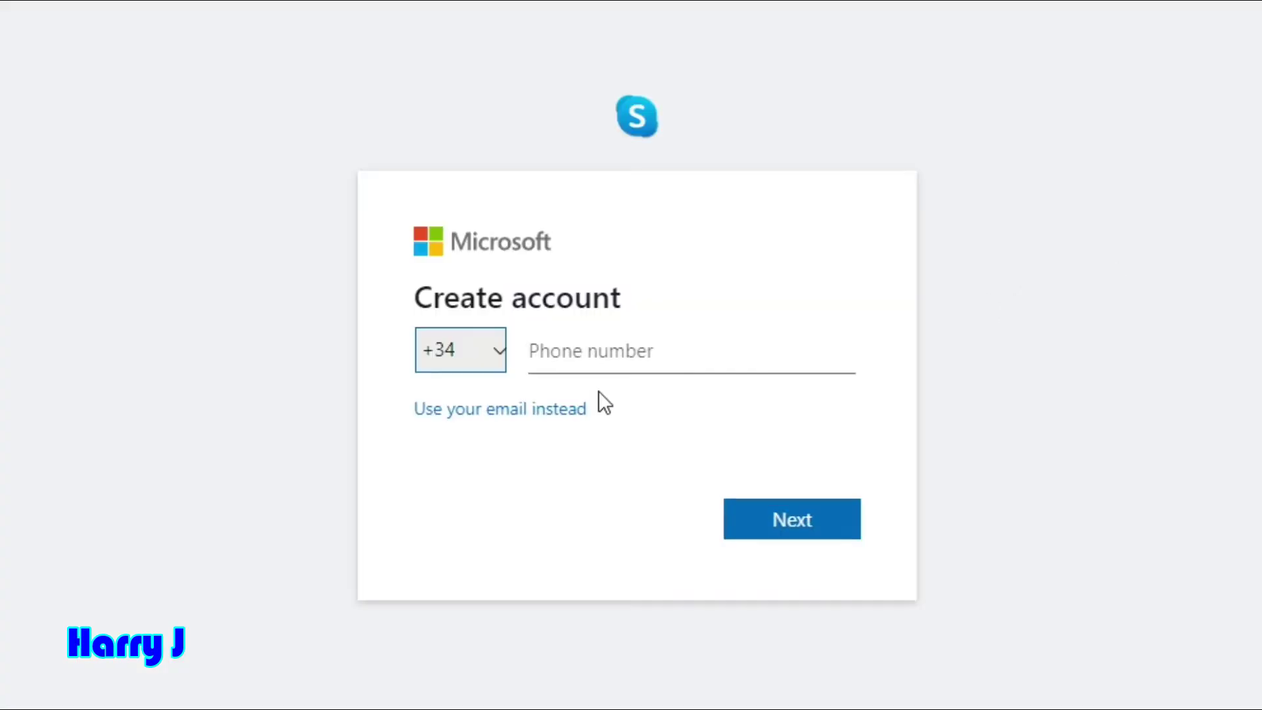
pyautogui.click(564, 409)
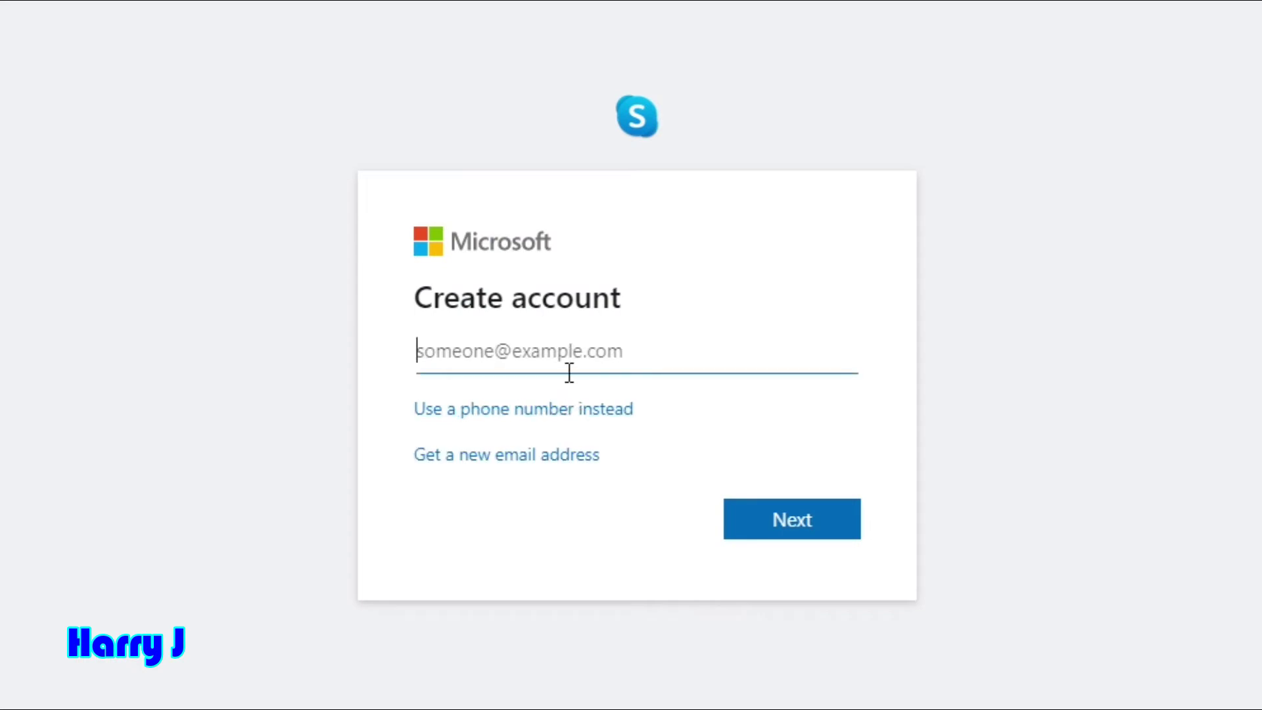
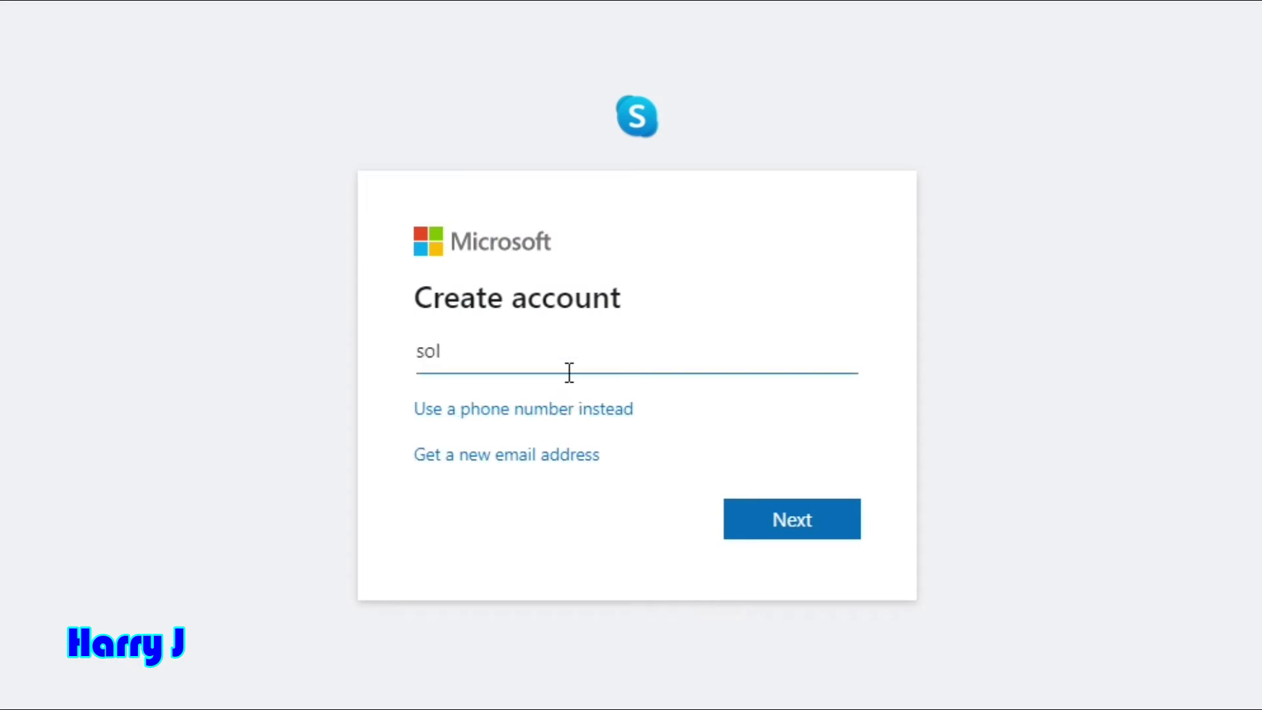
# Step: Enter the existing email address and a new account password
pyautogui.click(810, 517)
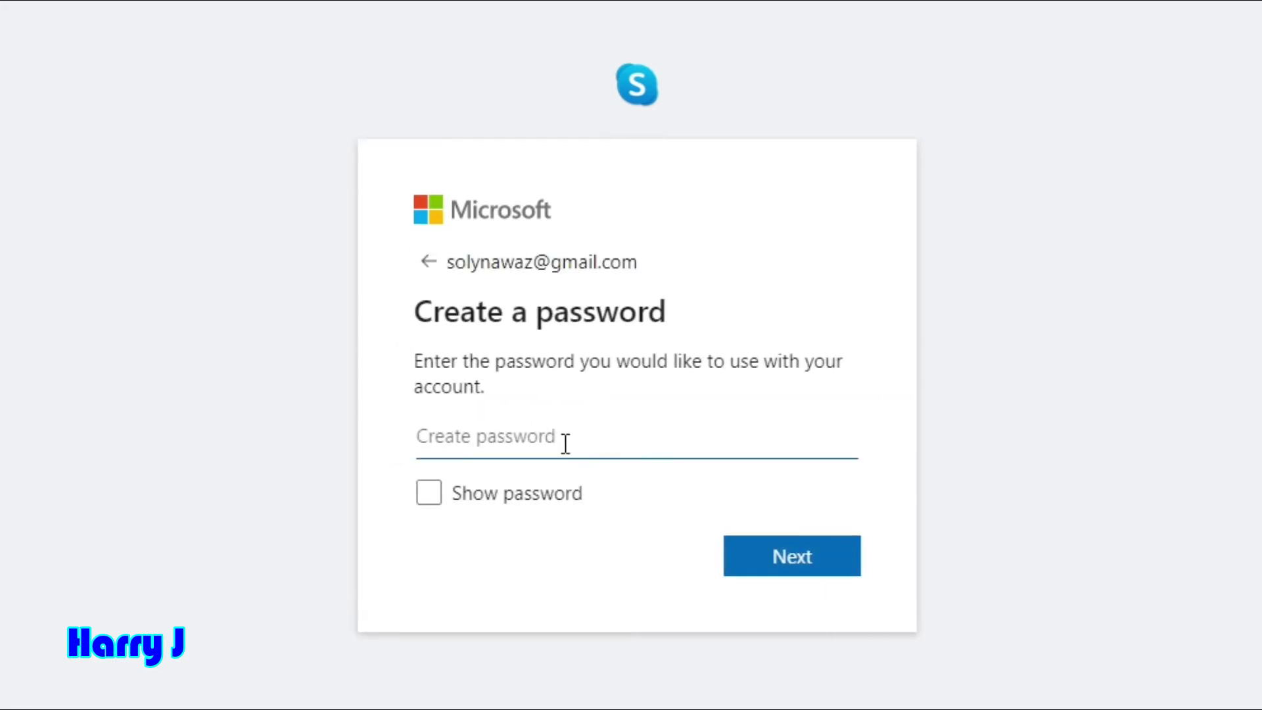
pyautogui.write('•••••••')
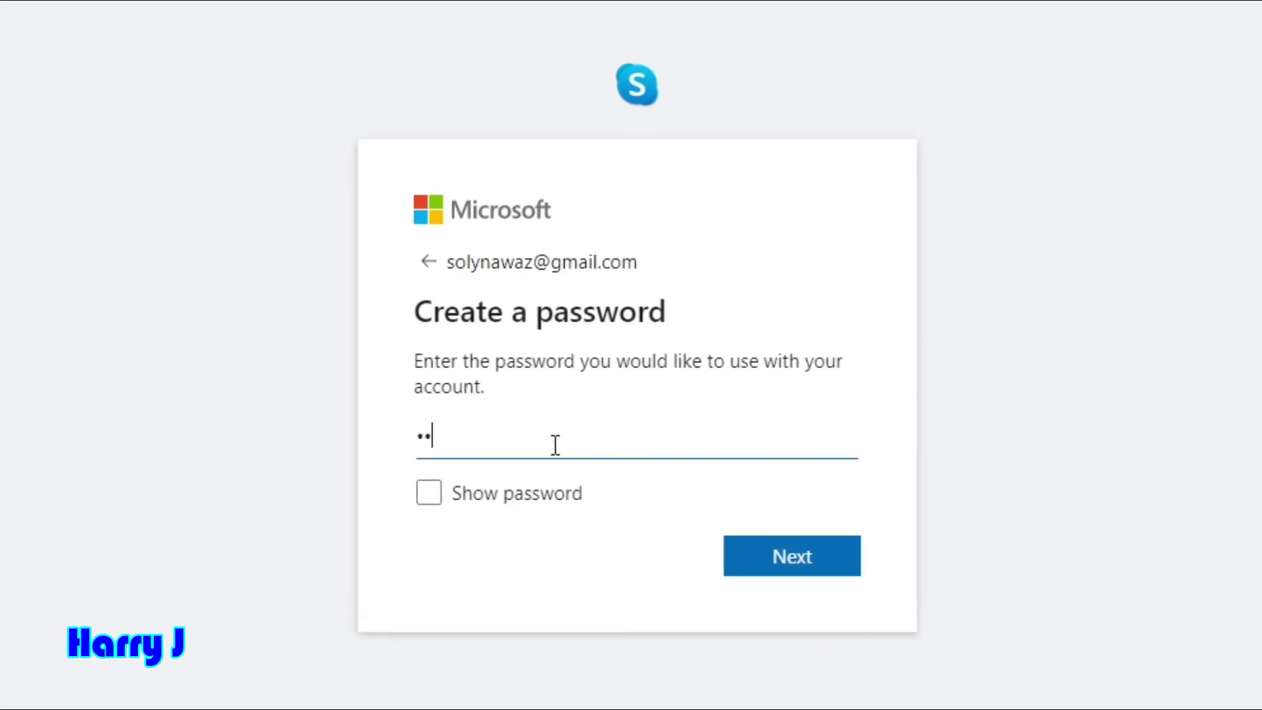
pyautogui.write('•••')
pyautogui.click(835, 573)
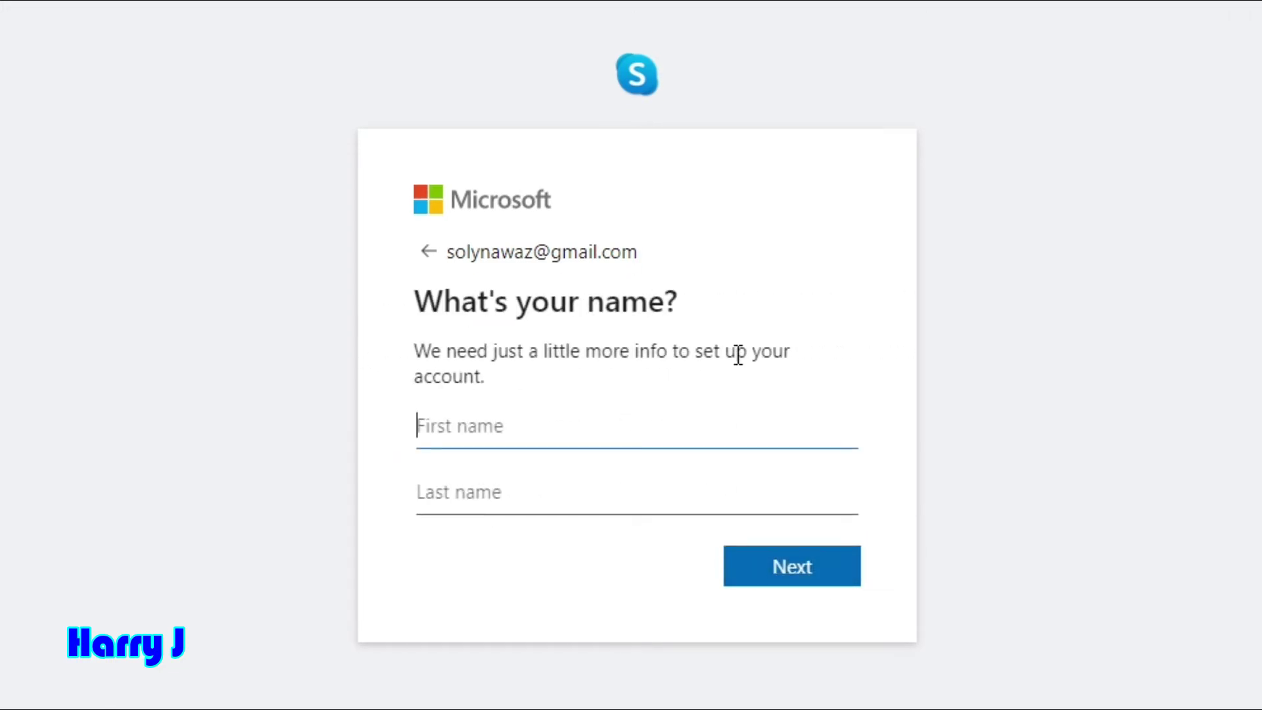
# Step: Enter the account holder's name and a birthdate of February 14, 1983
pyautogui.write('H')
pyautogui.click(801, 567)
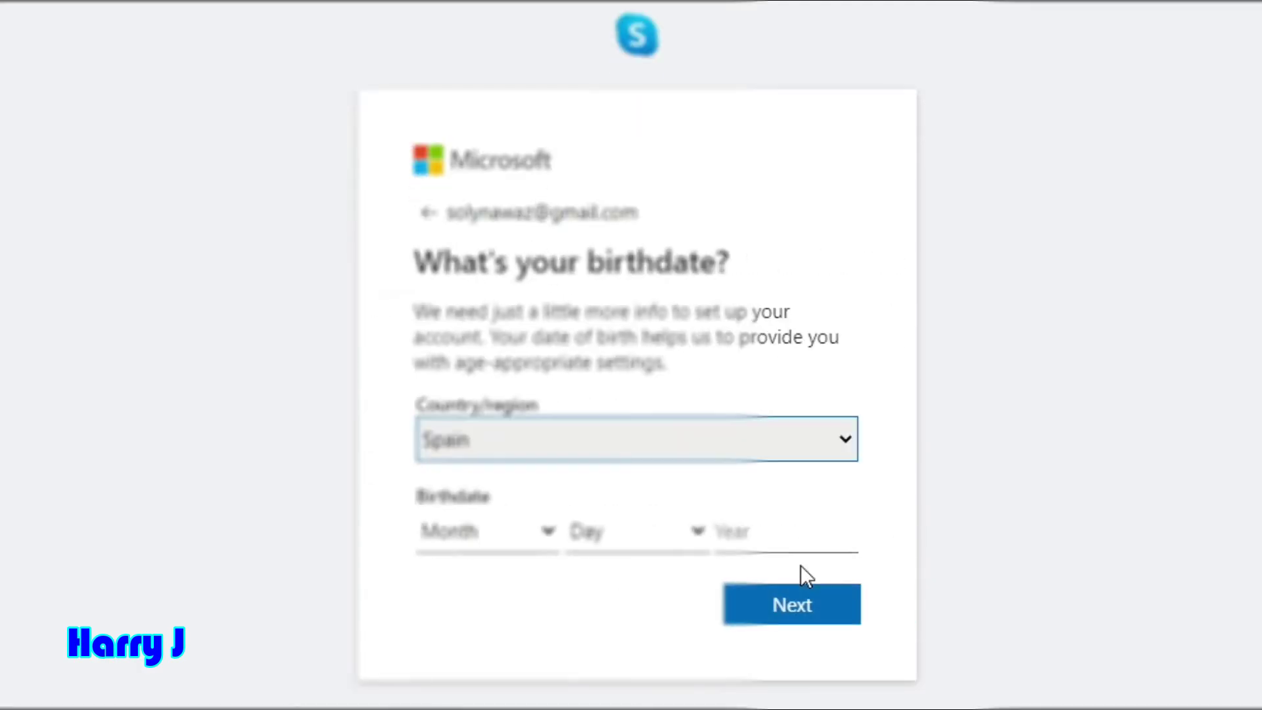
pyautogui.click(524, 534)
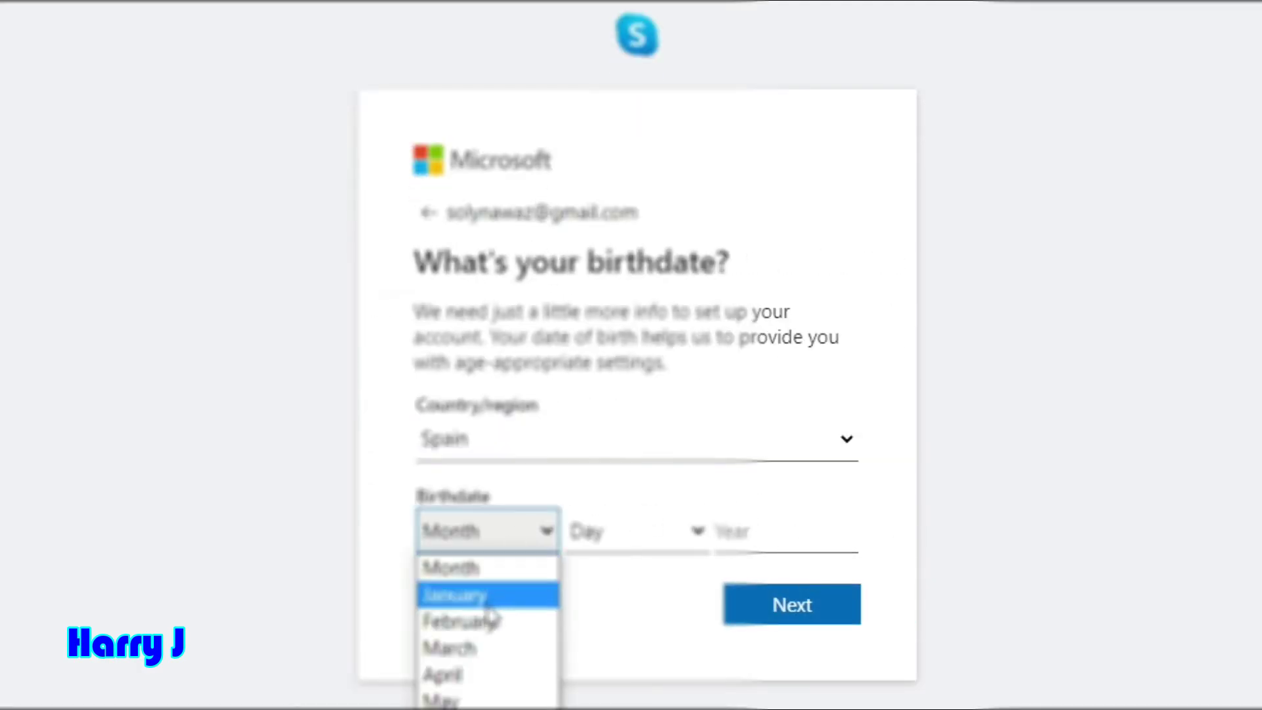
pyautogui.click(487, 624)
pyautogui.click(623, 535)
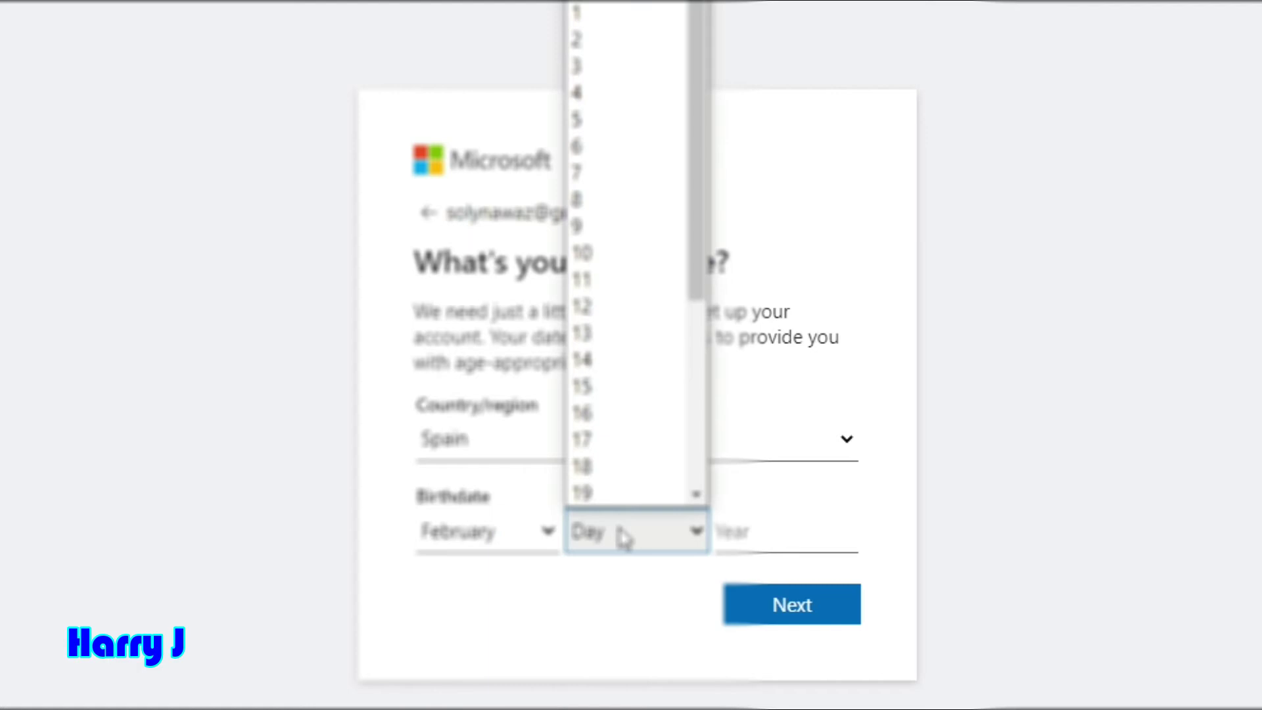
pyautogui.click(616, 359)
pyautogui.click(749, 533)
pyautogui.write('1')
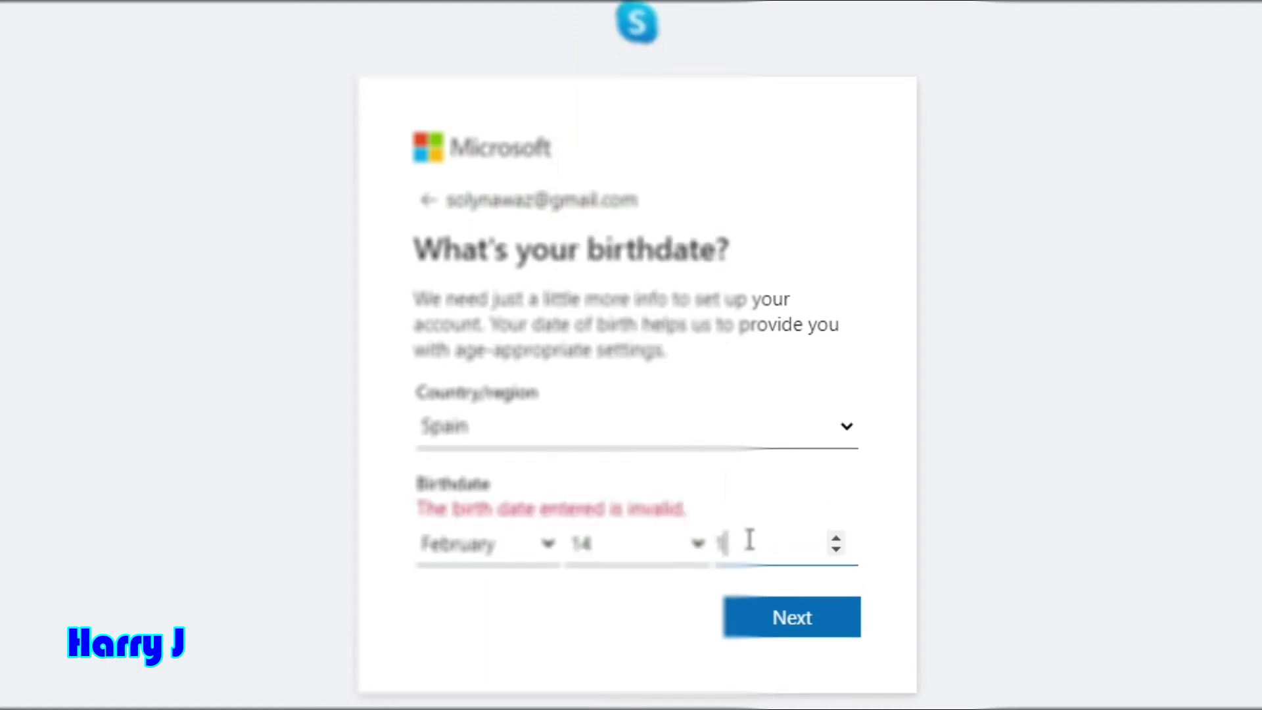
pyautogui.write('983')
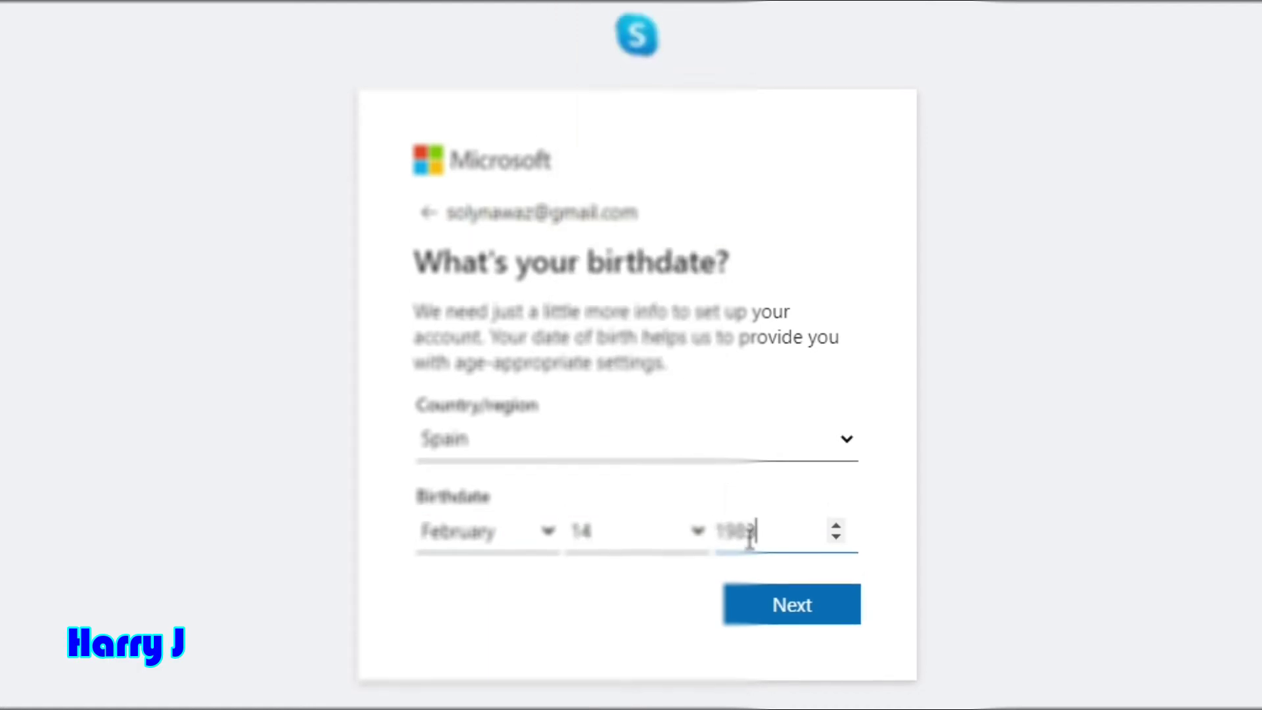
pyautogui.click(802, 620)
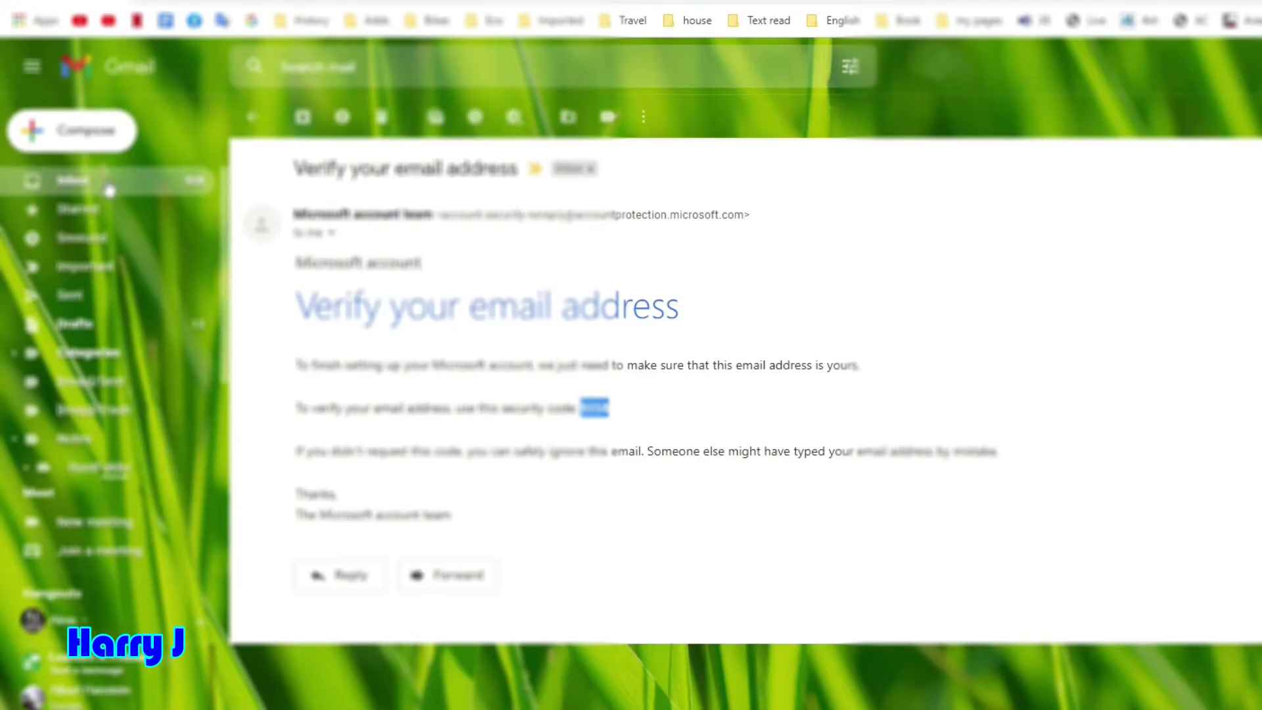
# Step: Open the Microsoft verification email in Gmail and submit its security code on the sign-up page
pyautogui.click(109, 191)
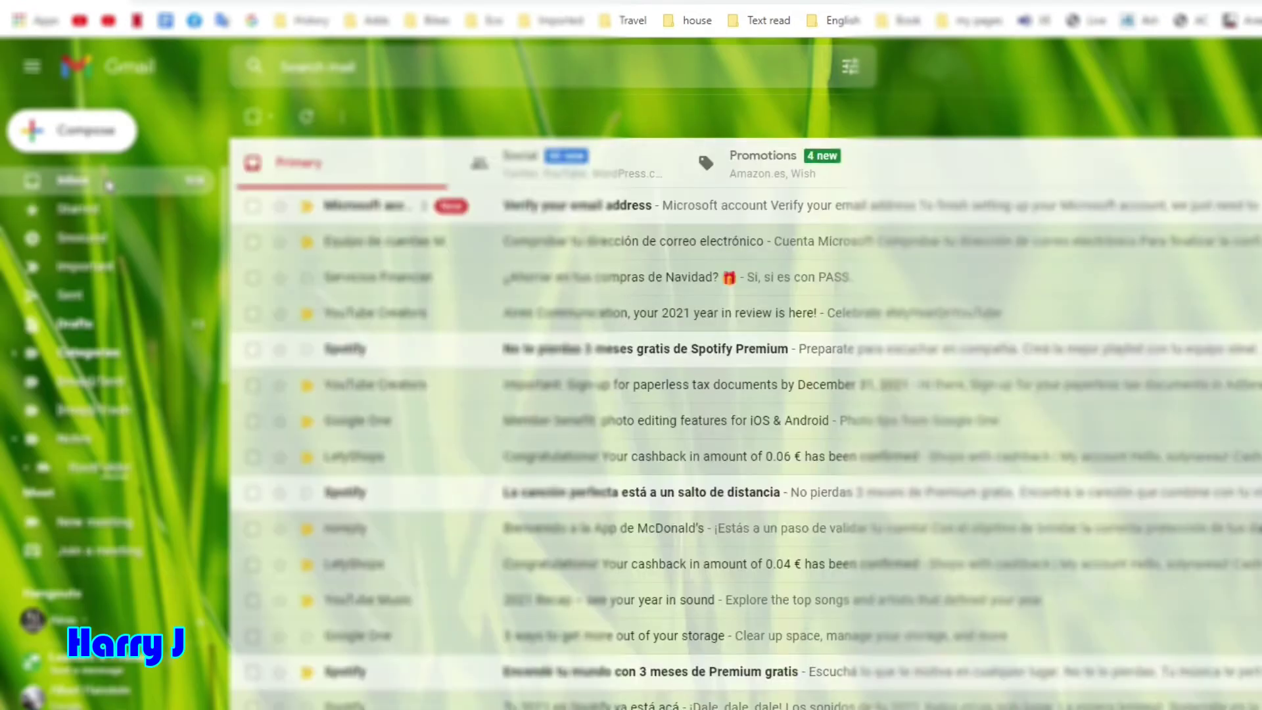
pyautogui.rightClick(563, 206)
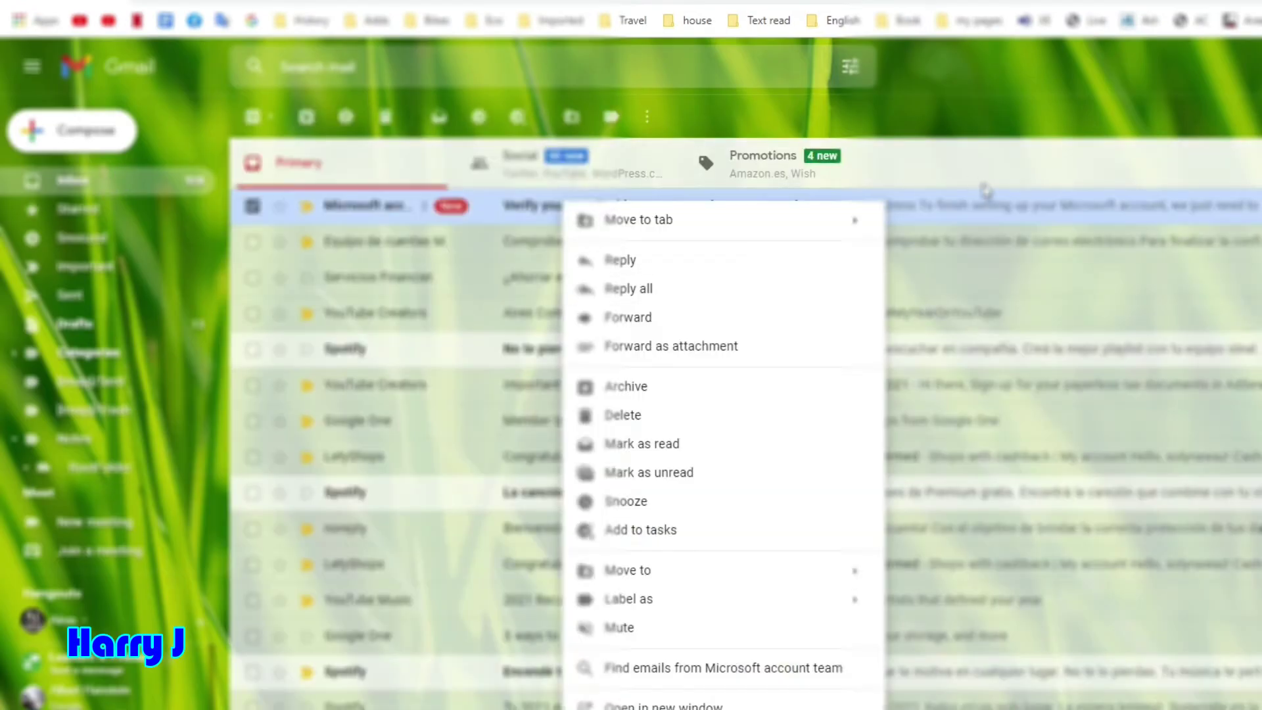
pyautogui.click(977, 208)
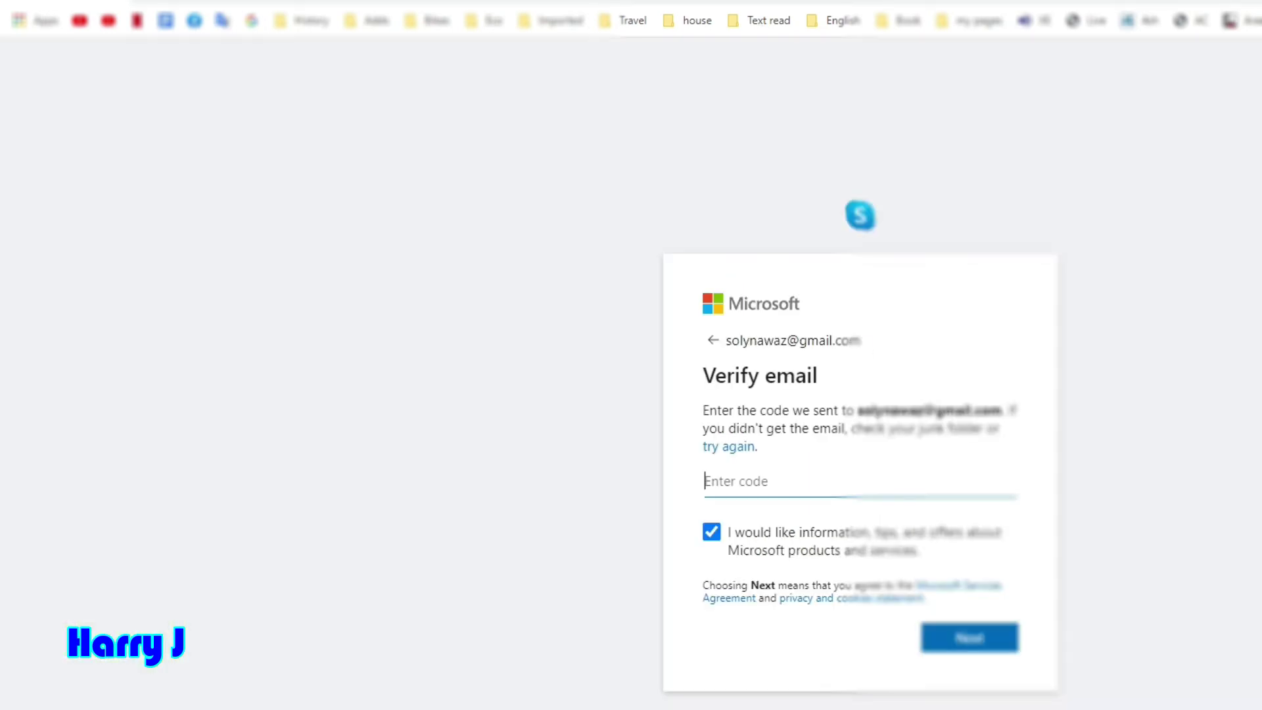
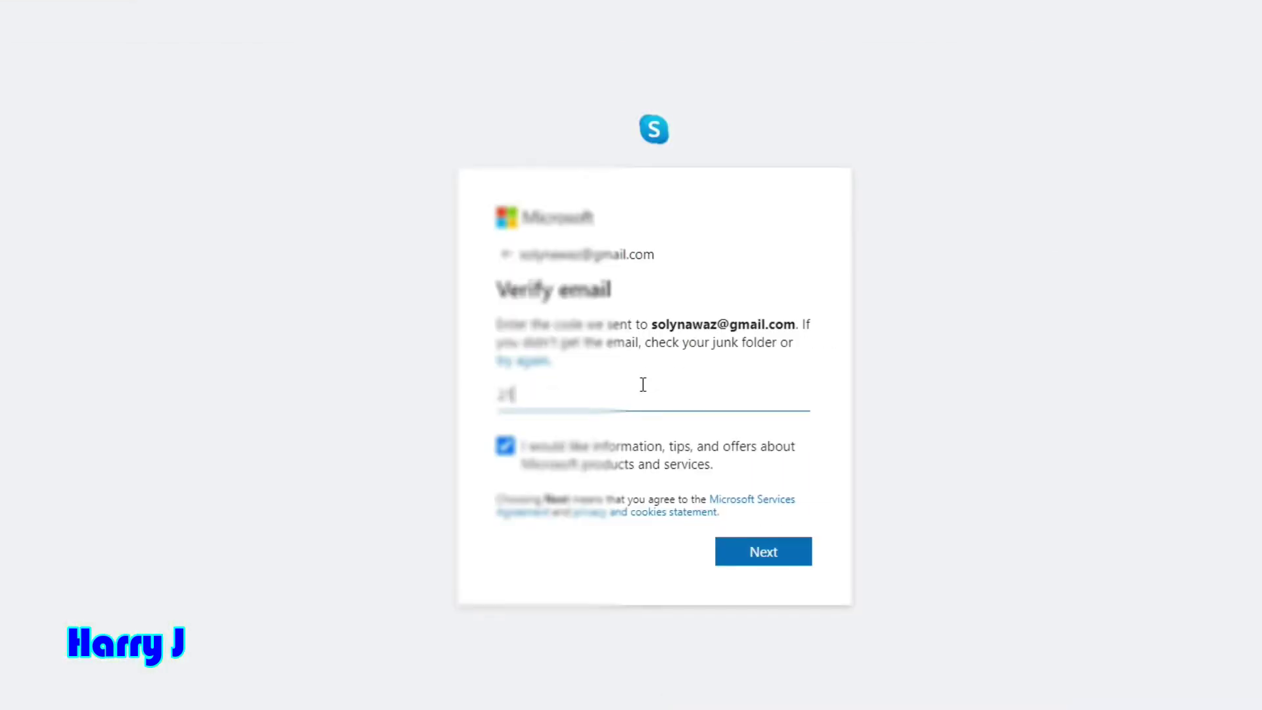
pyautogui.click(752, 554)
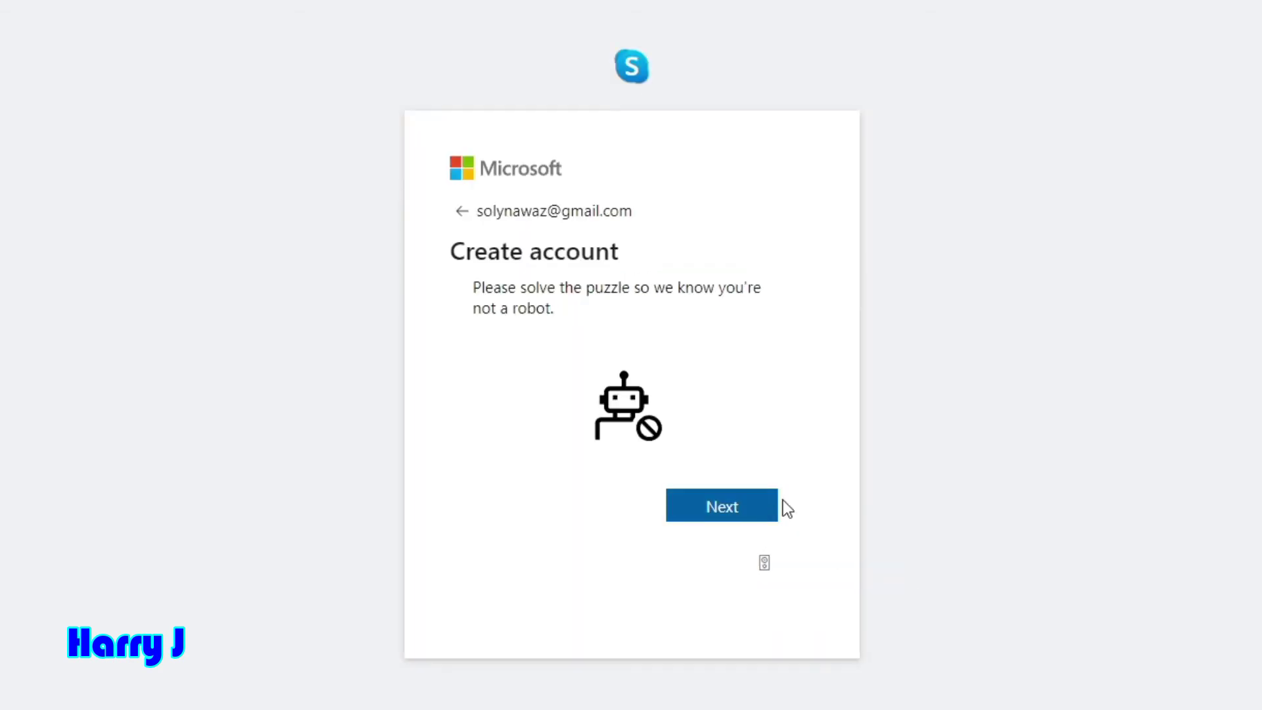
# Step: Solve the robot check by picking the donut tile in each of the five puzzle rounds
pyautogui.click(741, 507)
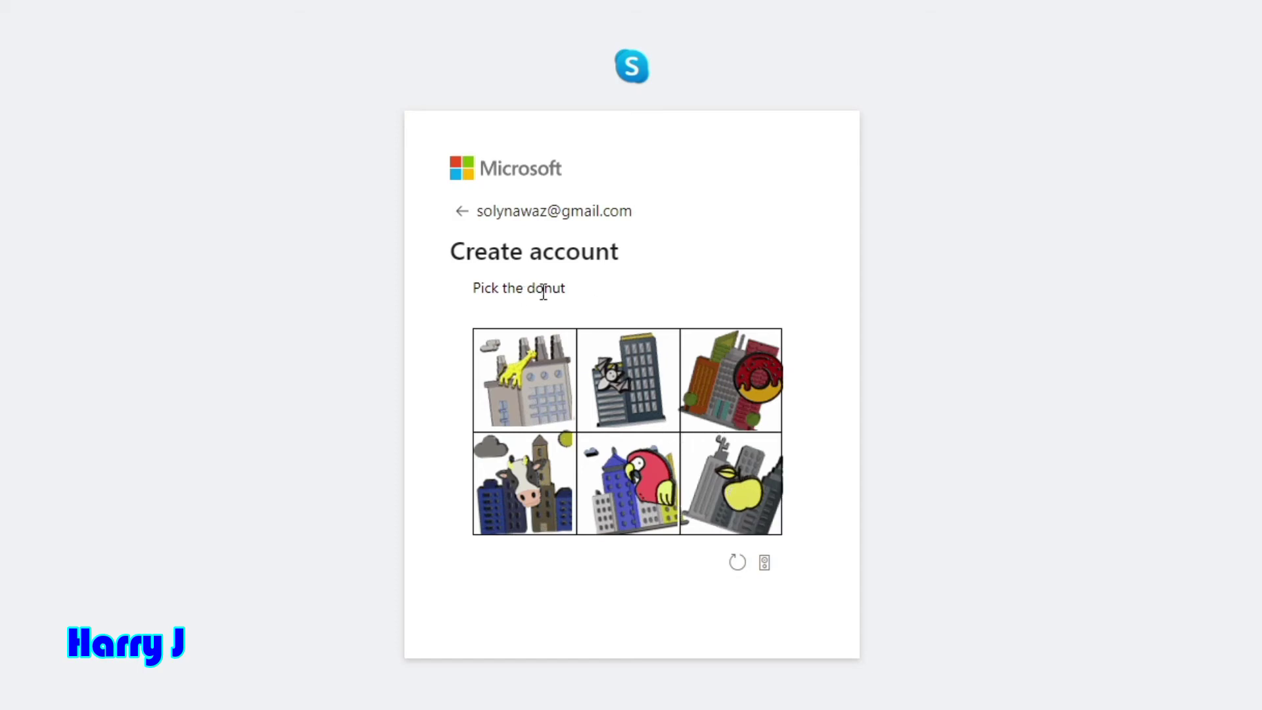
pyautogui.click(749, 406)
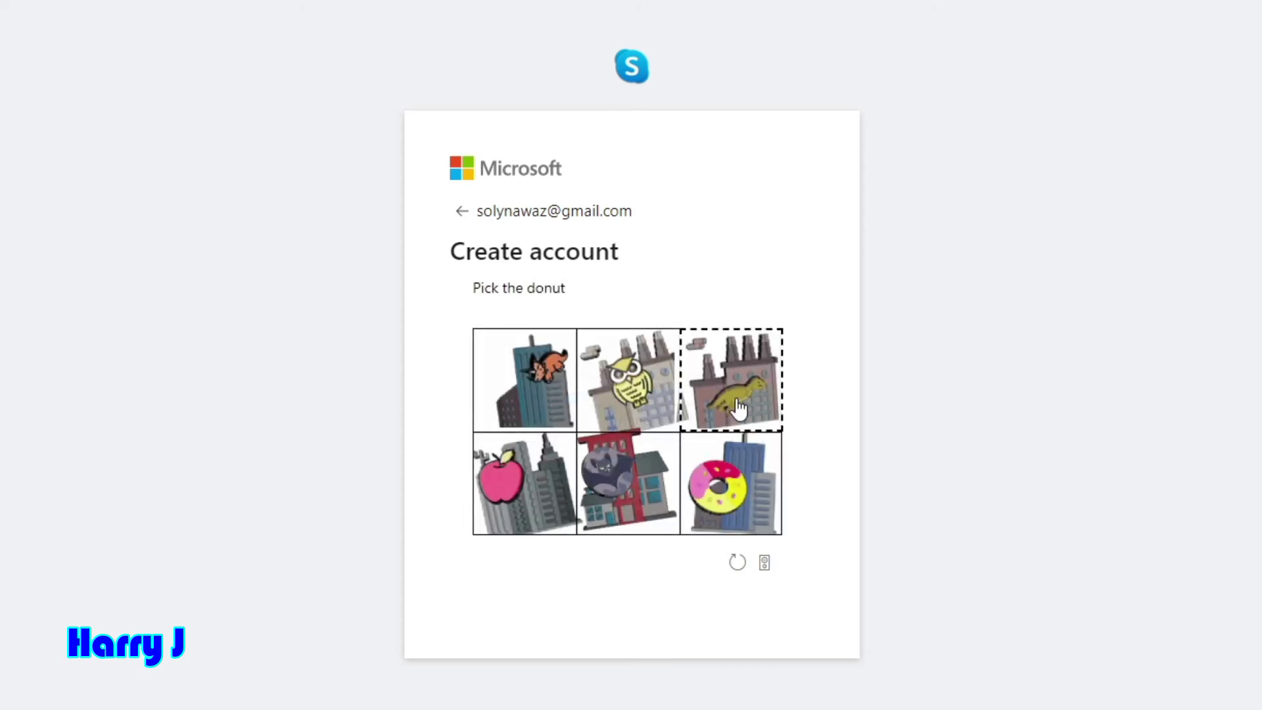
pyautogui.click(732, 498)
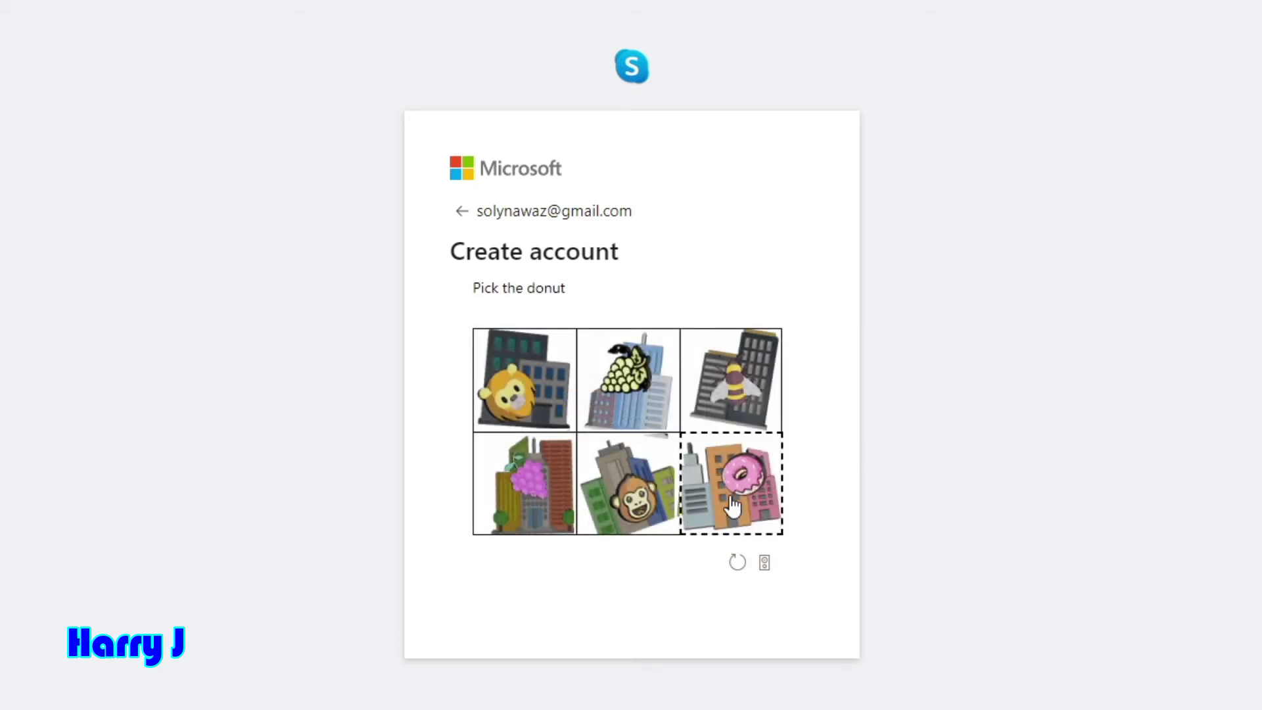
pyautogui.rightClick(733, 505)
pyautogui.click(729, 470)
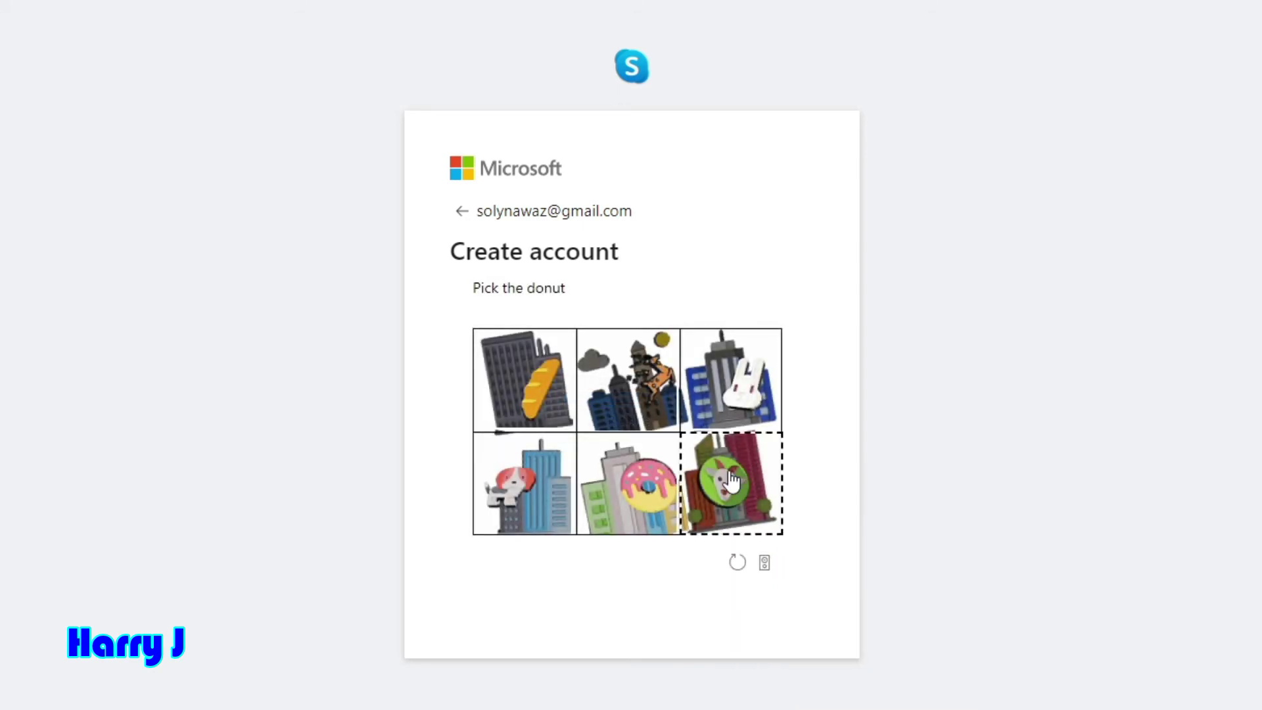
pyautogui.click(650, 493)
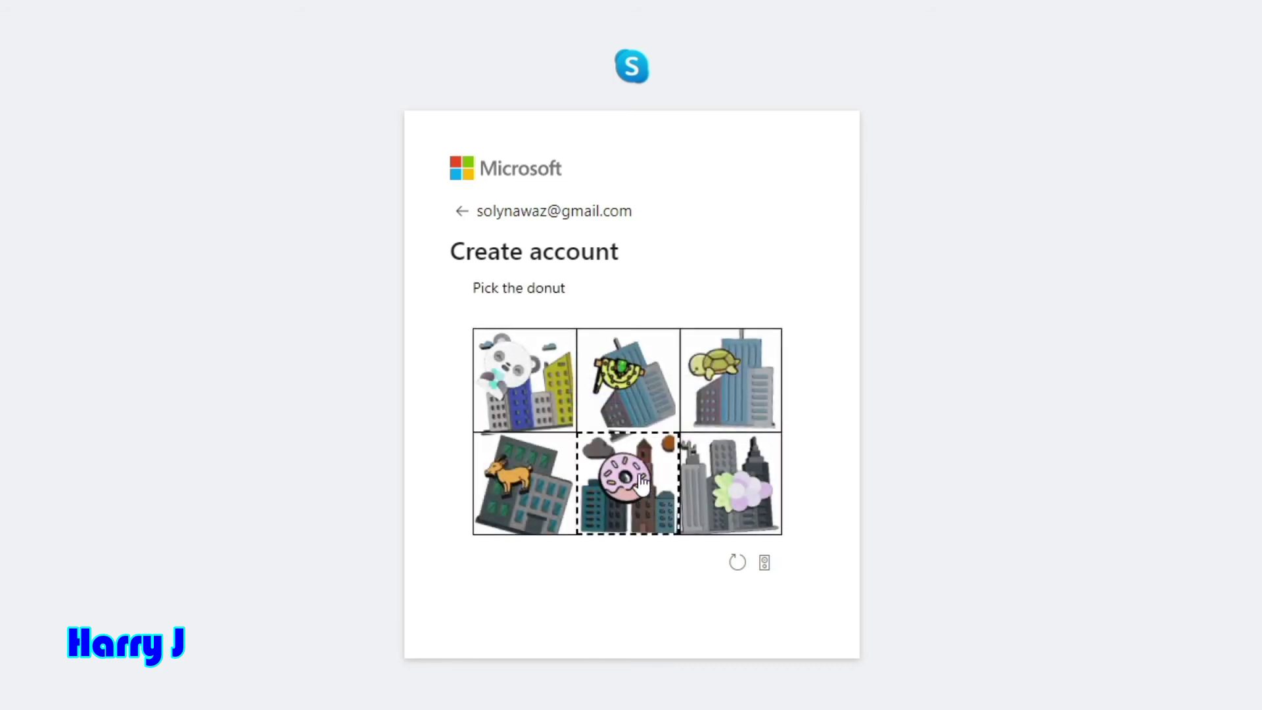
pyautogui.click(640, 477)
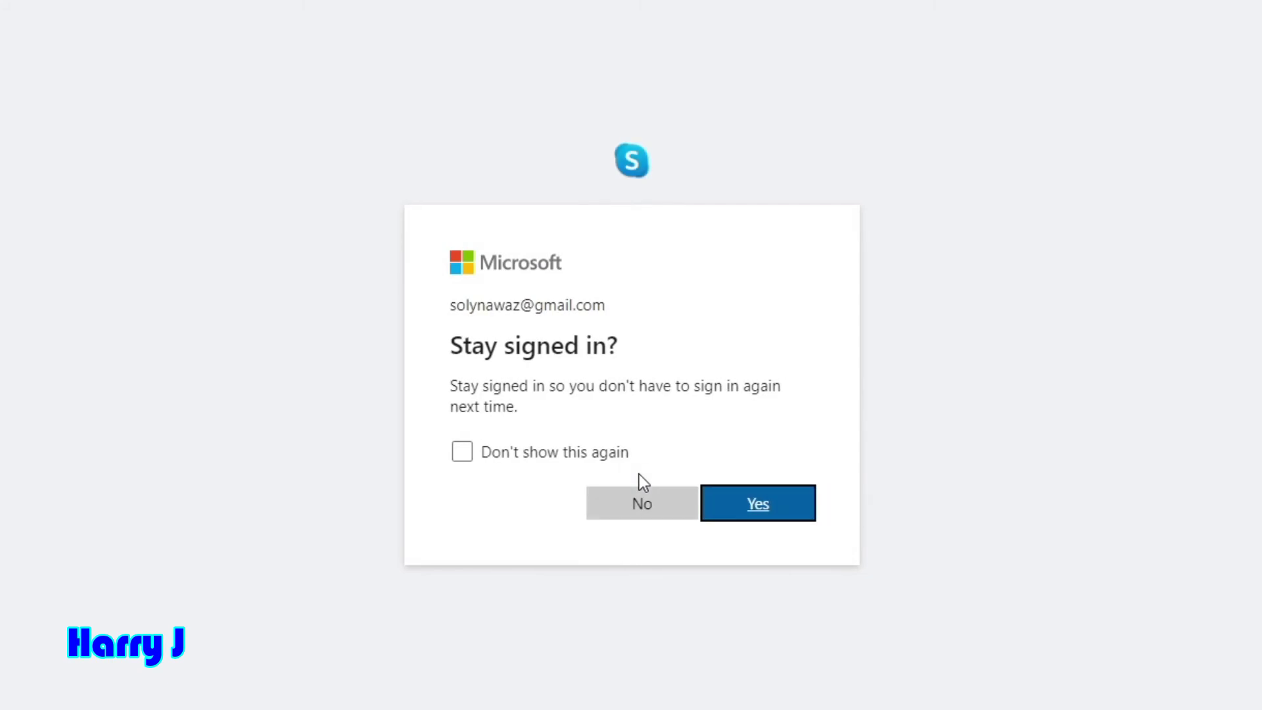
# Step: Choose Yes to stay signed in and dismiss the browser's notification permission request
pyautogui.click(759, 509)
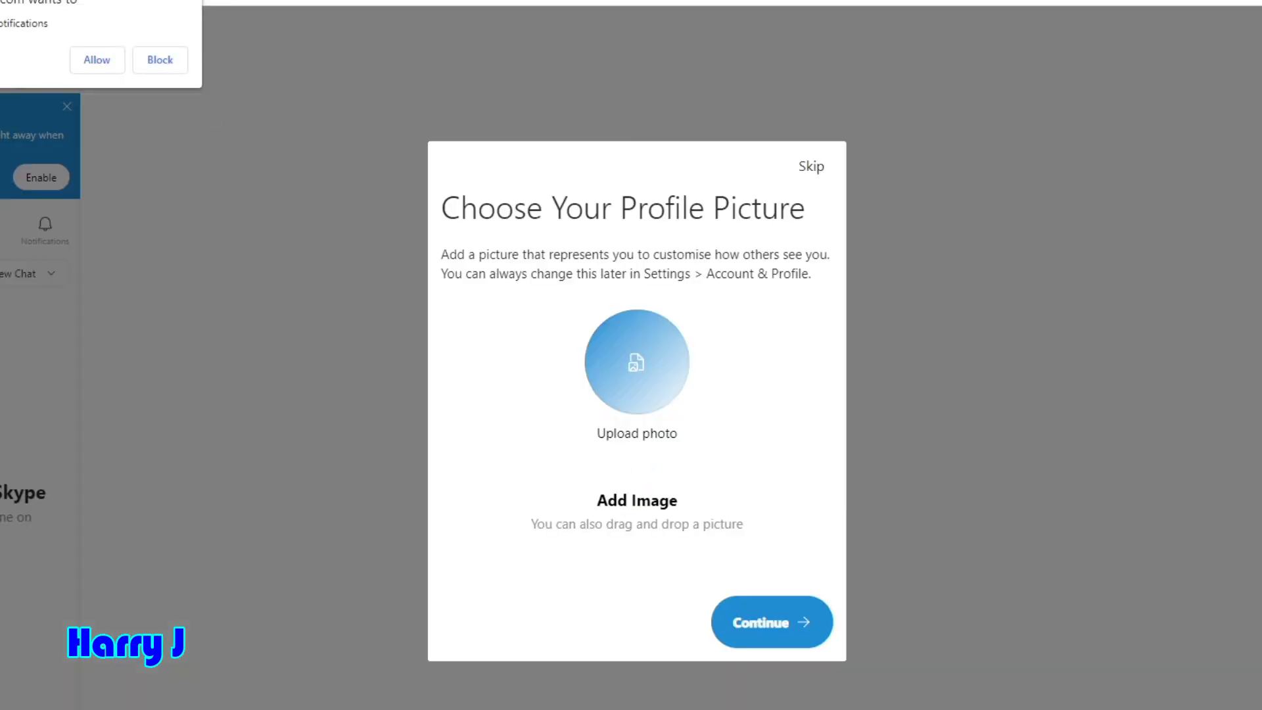
pyautogui.click(195, 2)
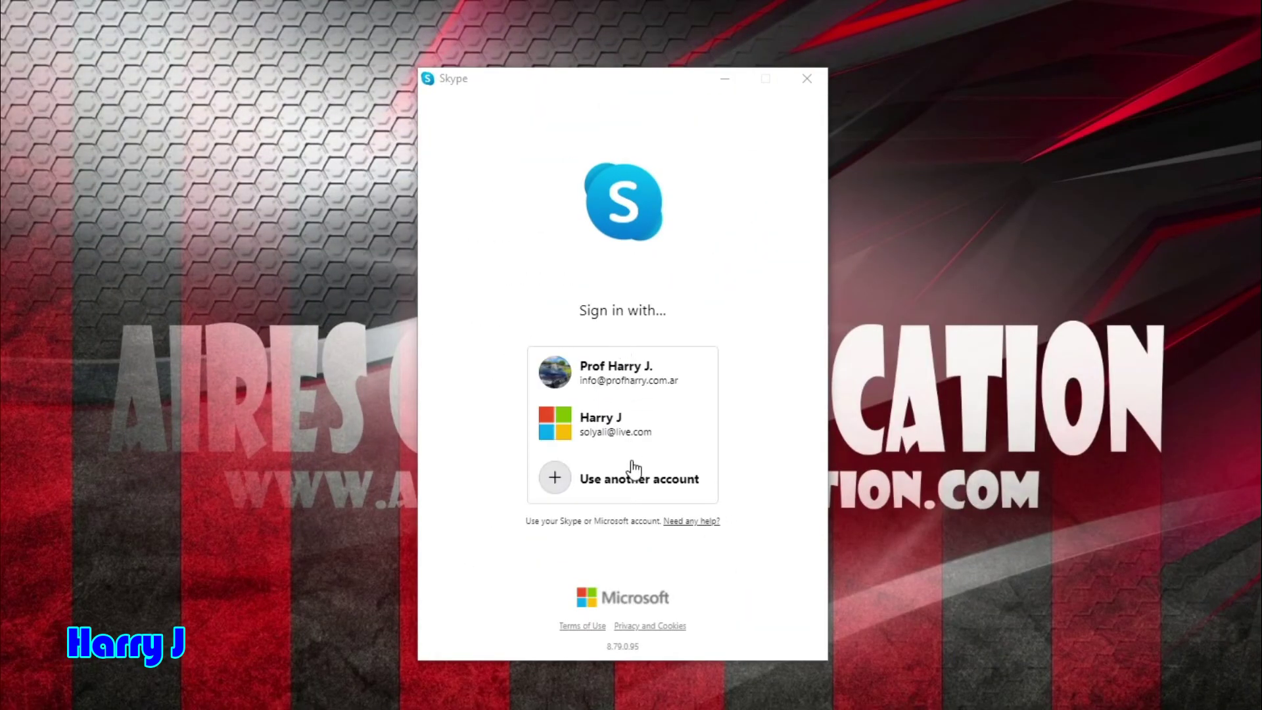
# Step: Sign in to the Skype desktop app via 'Use another account' with the new account's email and password
pyautogui.click(619, 480)
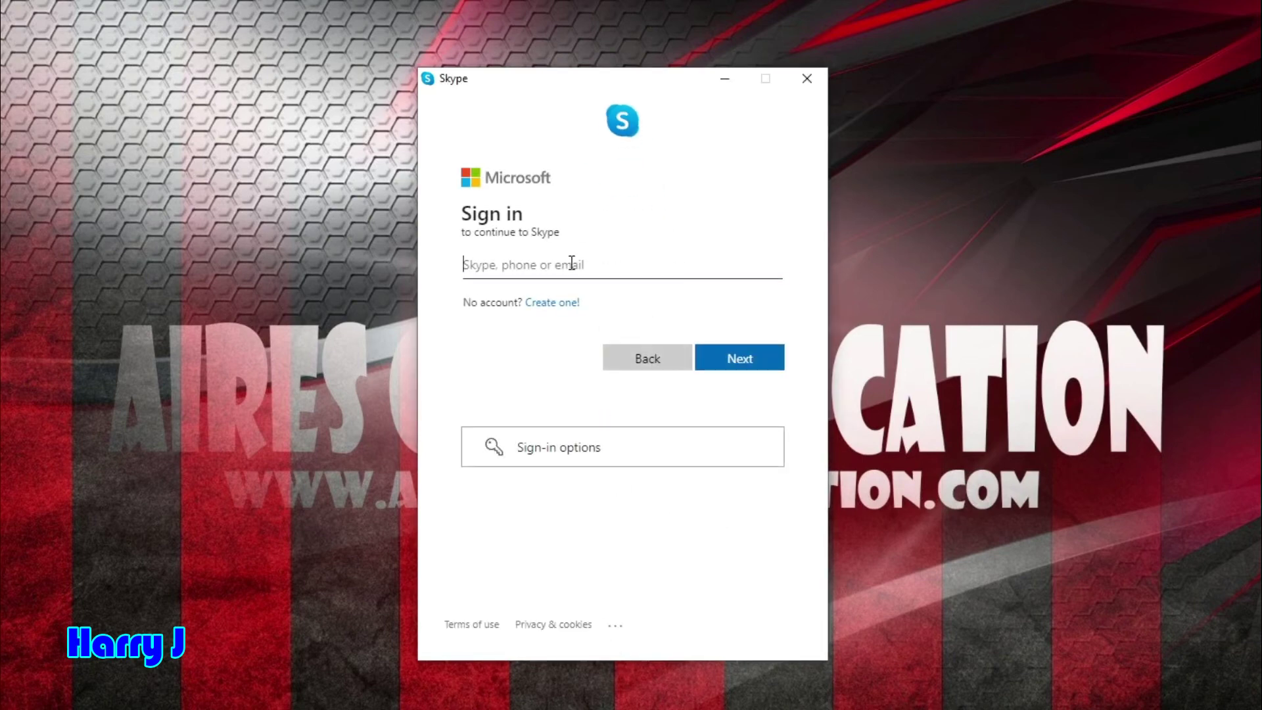
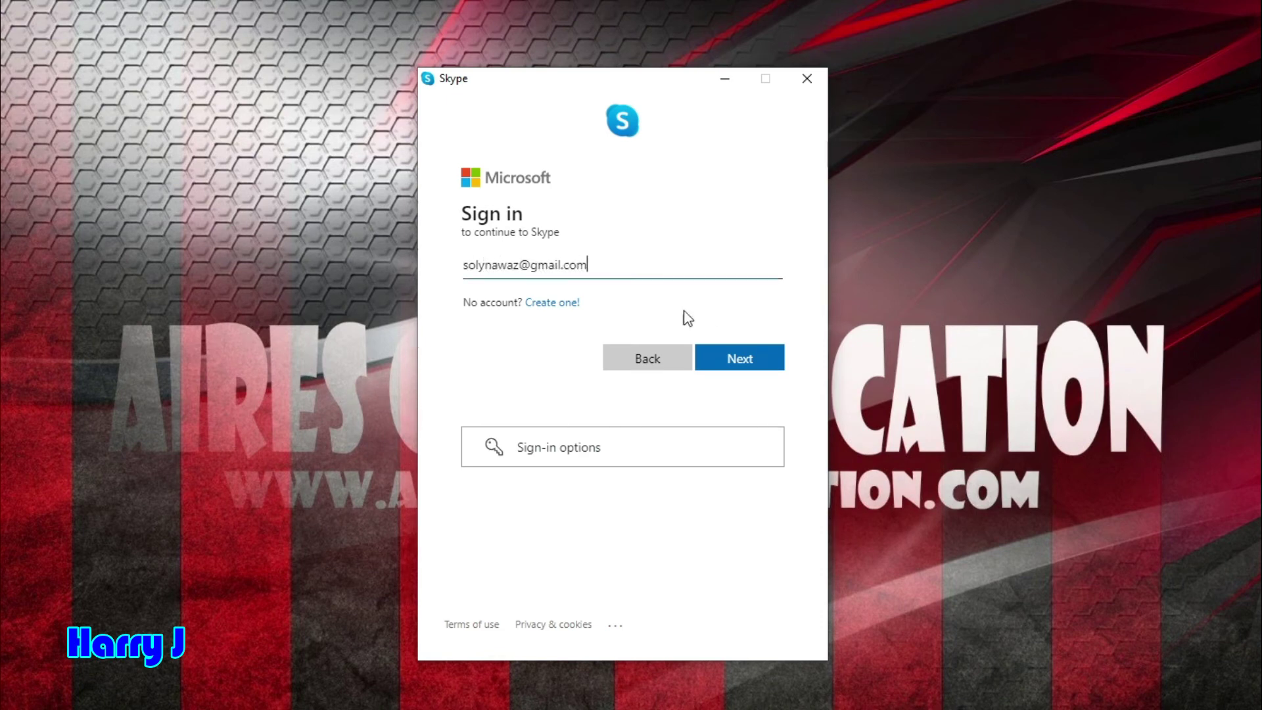
pyautogui.click(739, 361)
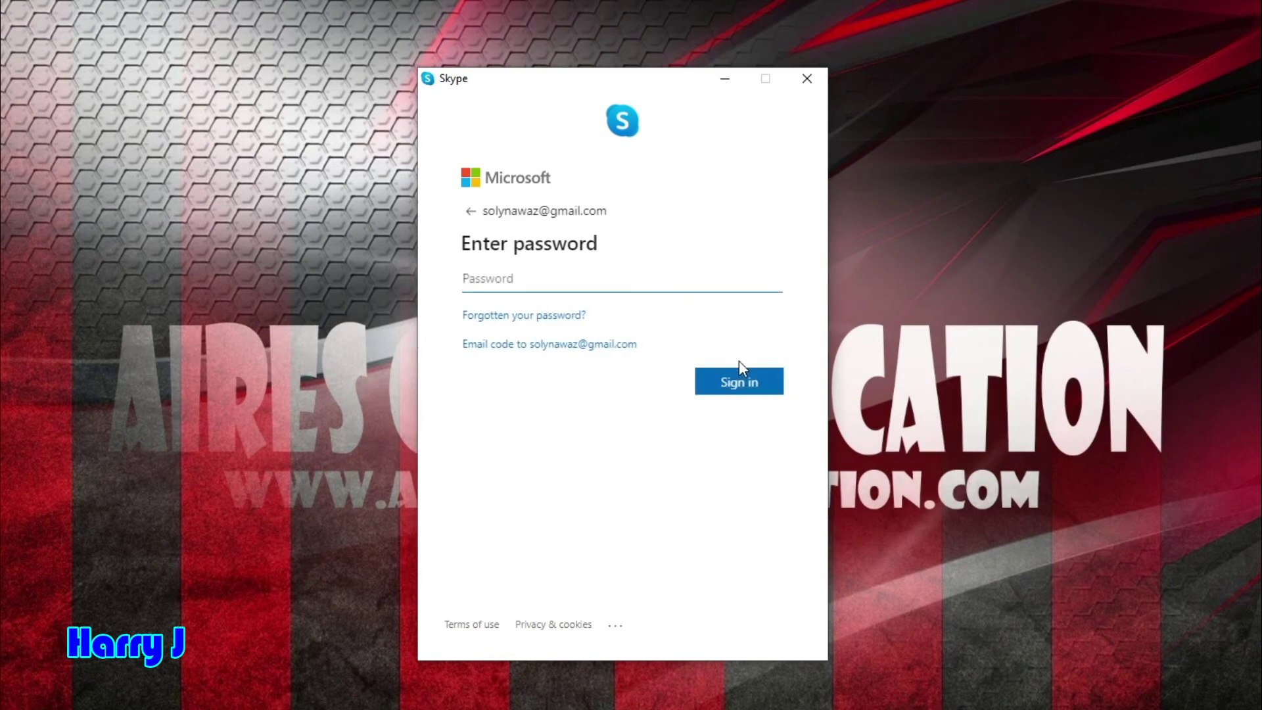
pyautogui.write('*********')
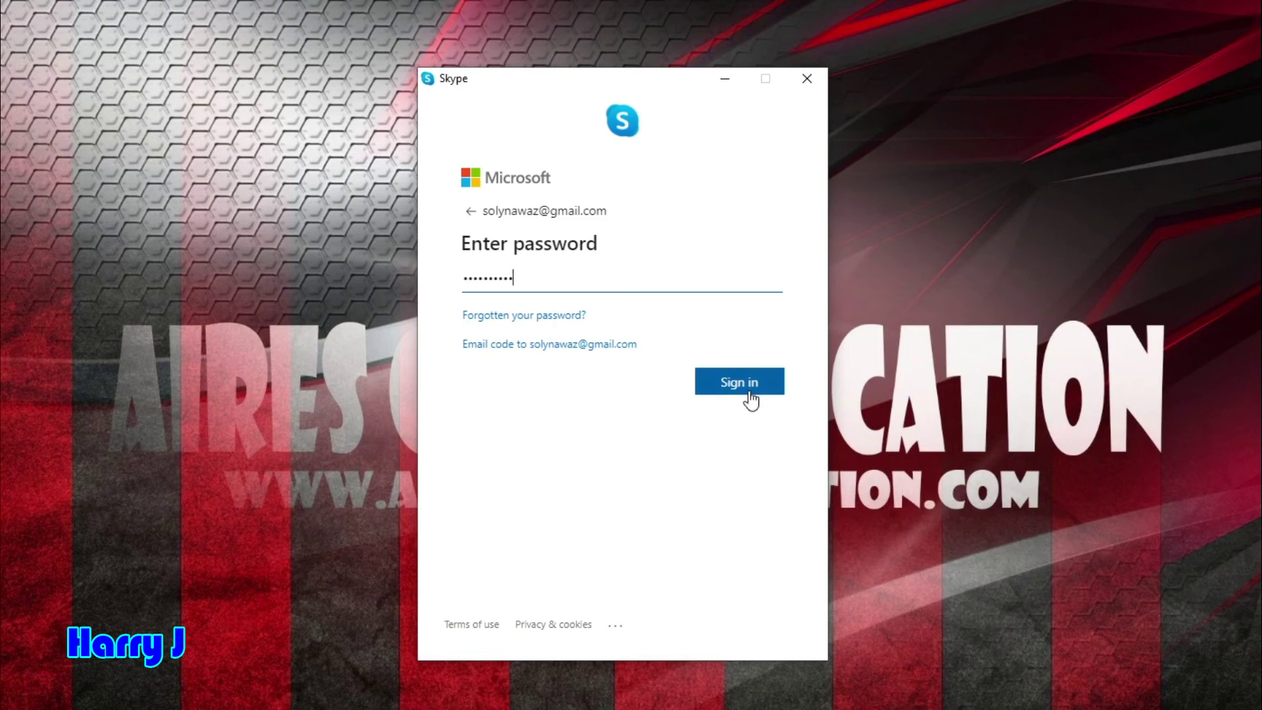
pyautogui.click(749, 389)
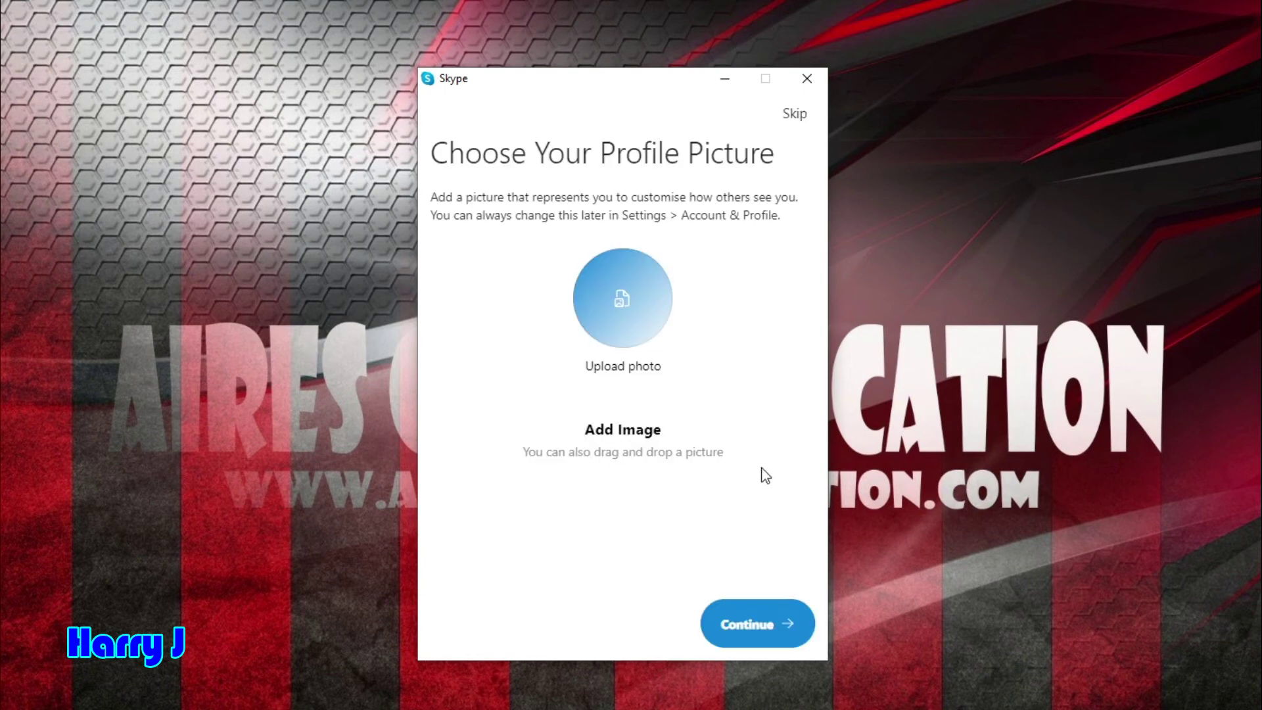
# Step: Skip the profile picture, accept audio, video and contacts pages, and agree to share diagnostic data
pyautogui.click(781, 629)
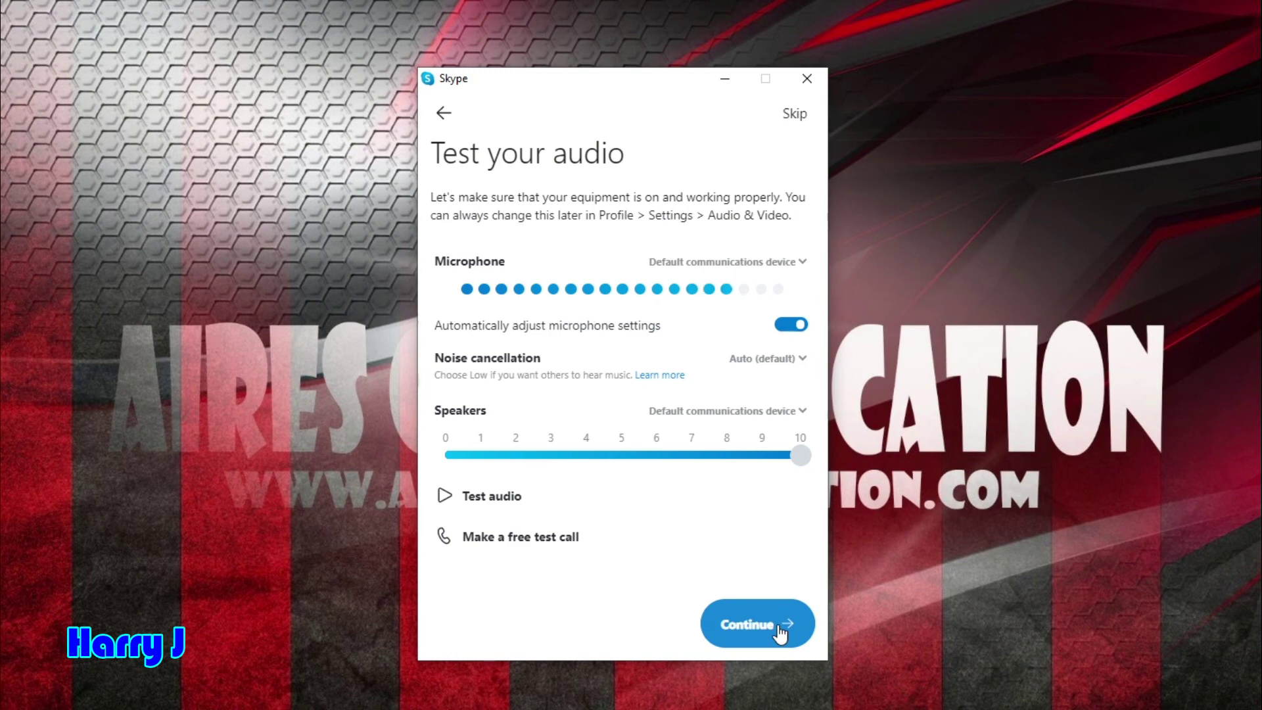
pyautogui.click(781, 630)
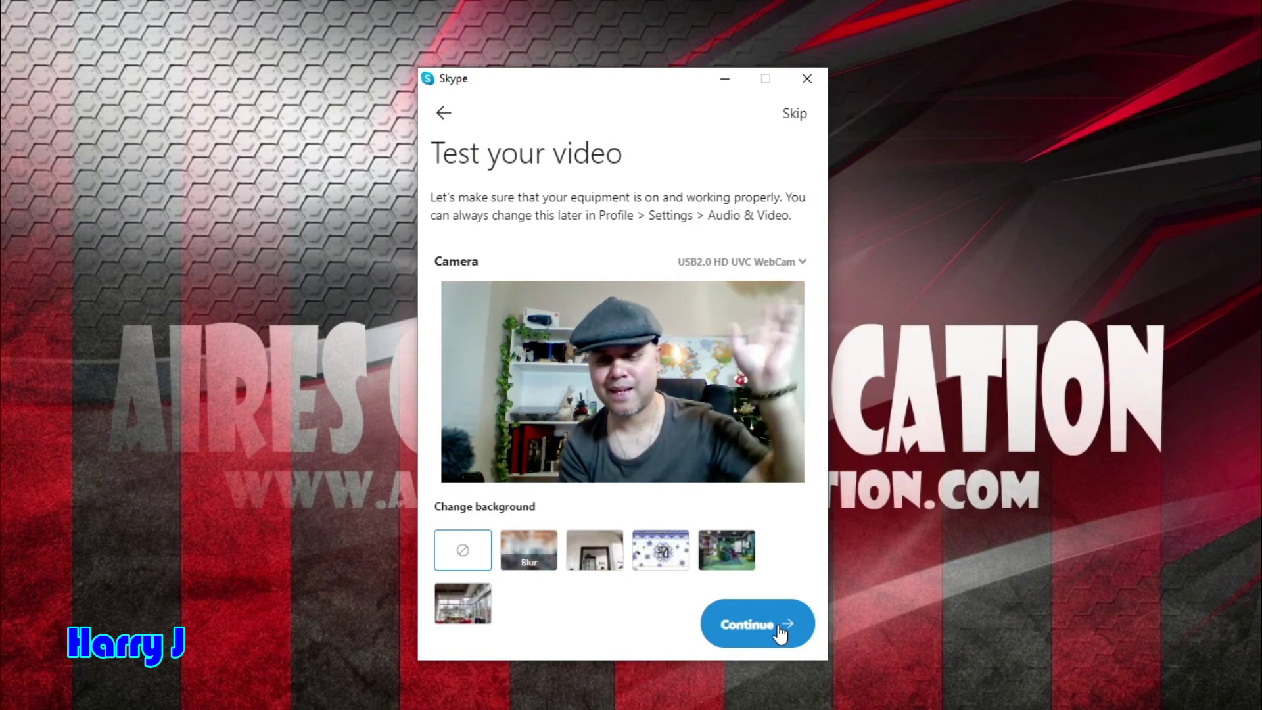
pyautogui.click(780, 628)
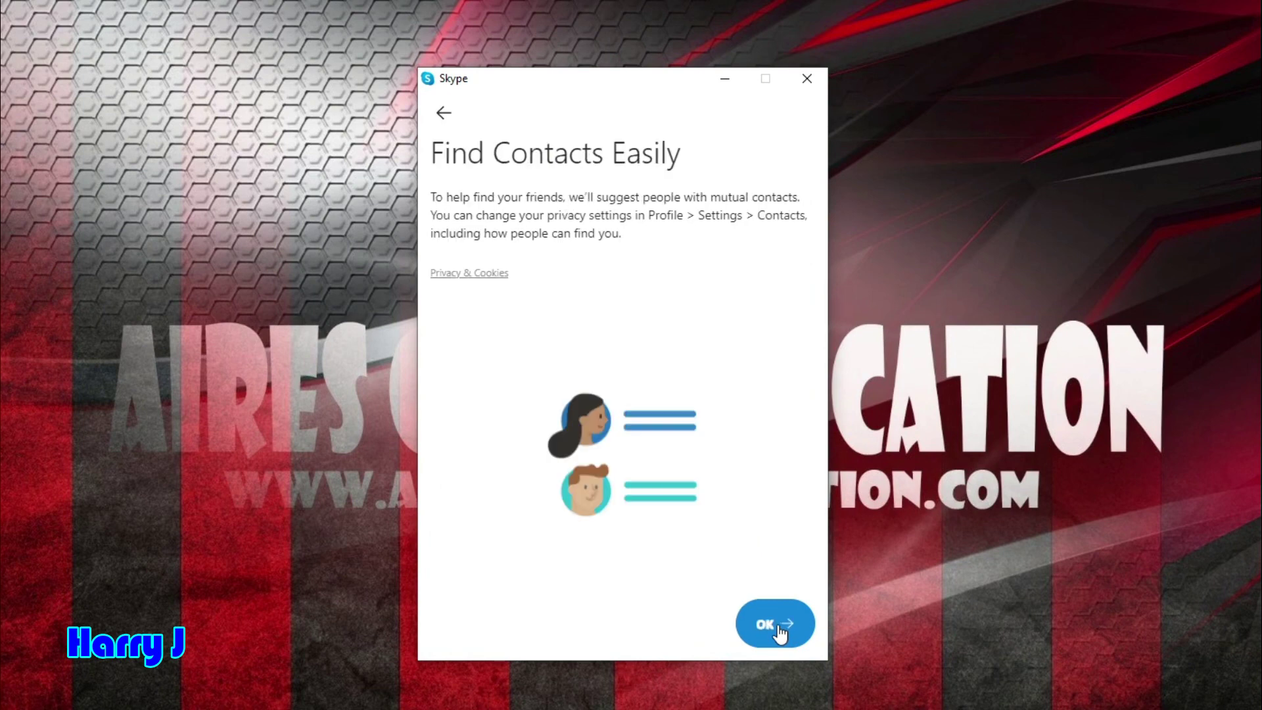
pyautogui.click(778, 626)
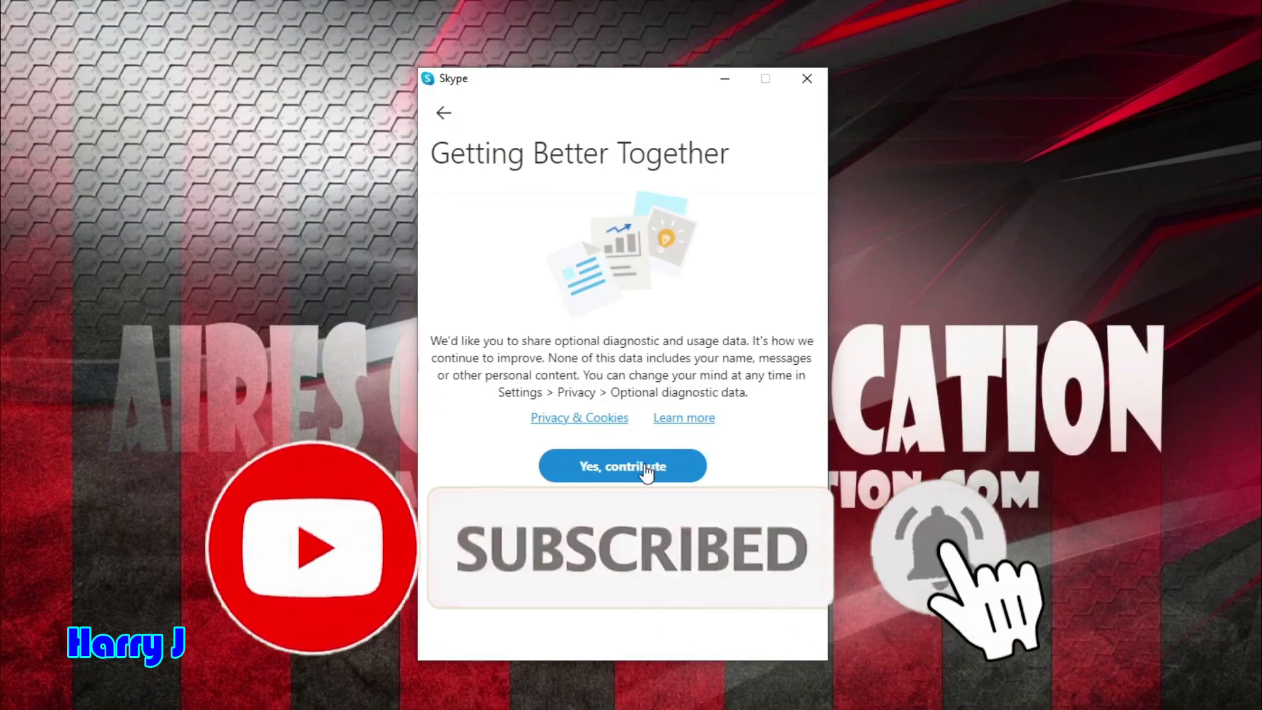
pyautogui.click(623, 507)
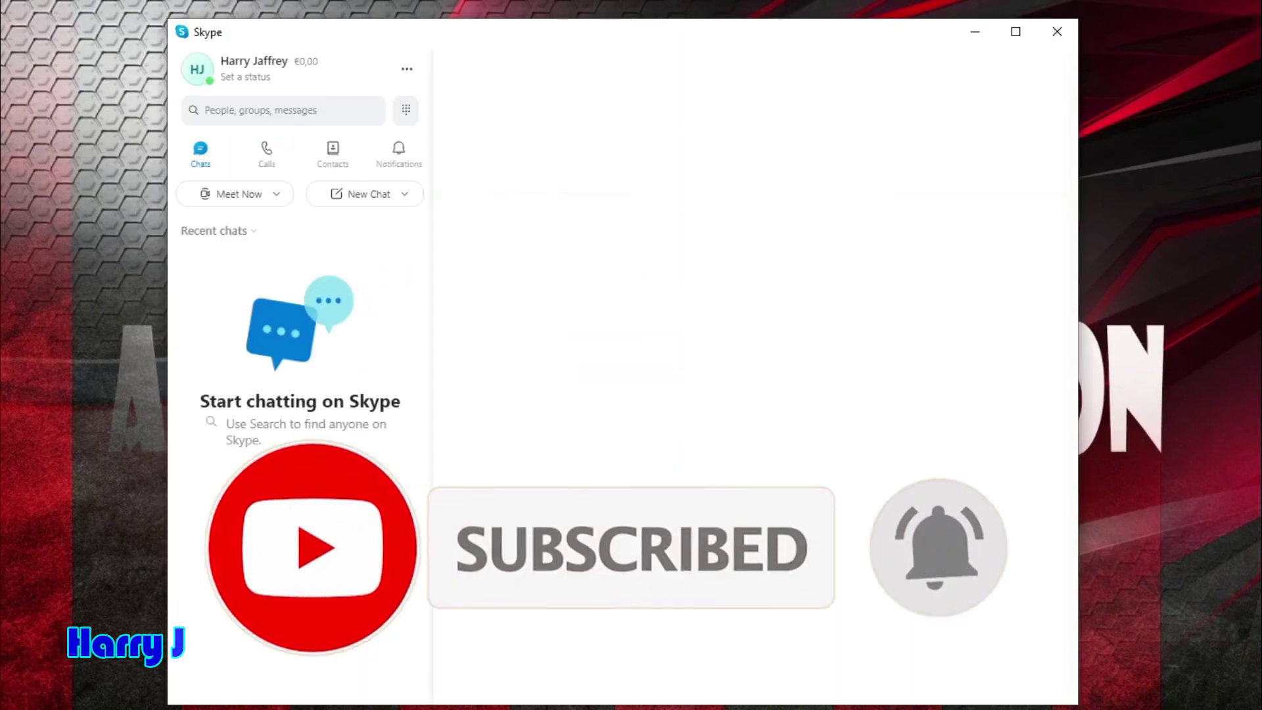